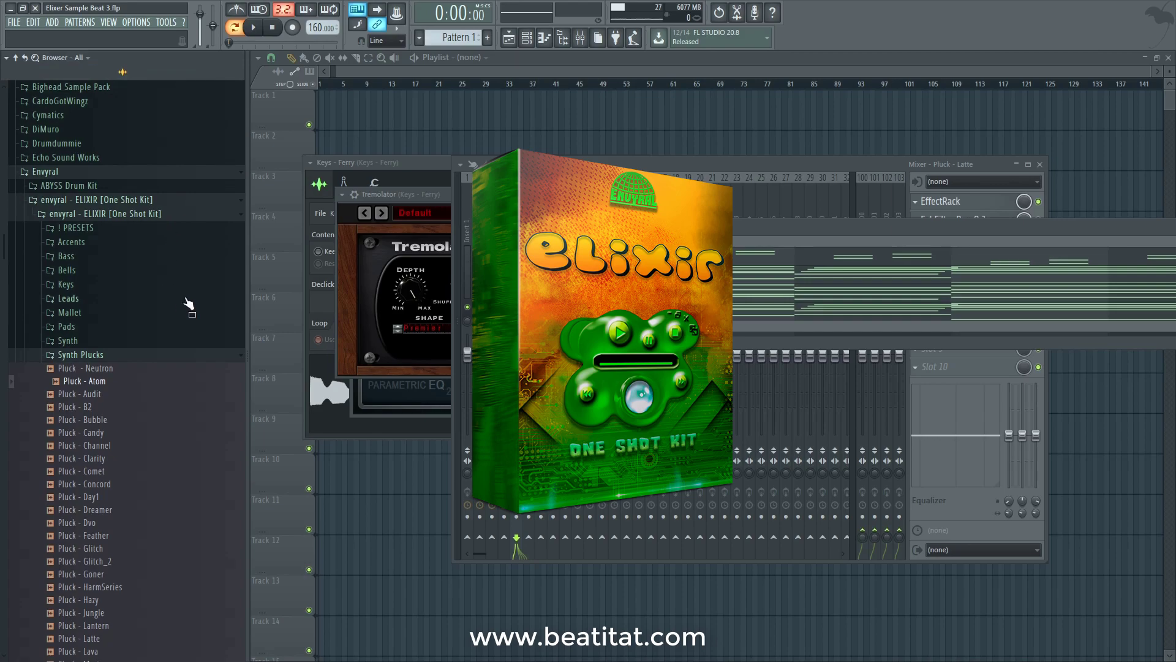
Close the Synth Plucks folder and look through the list of samples in the Elixir kit's Bells folder.
click(144, 355)
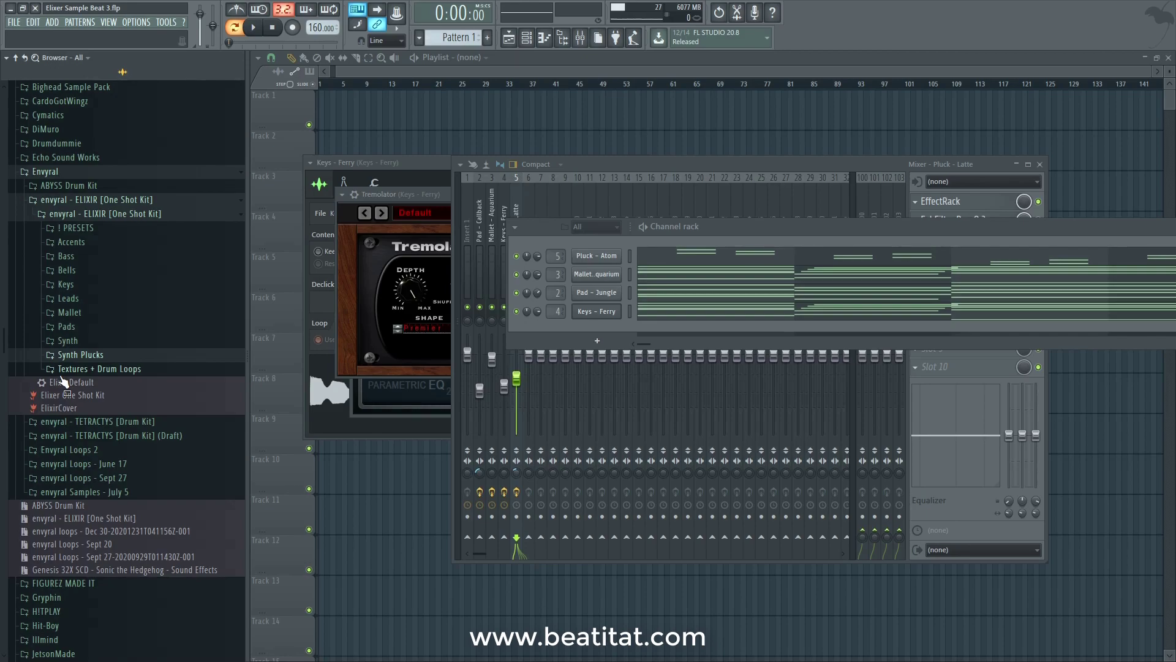
drag(63, 381, 77, 313)
click(66, 269)
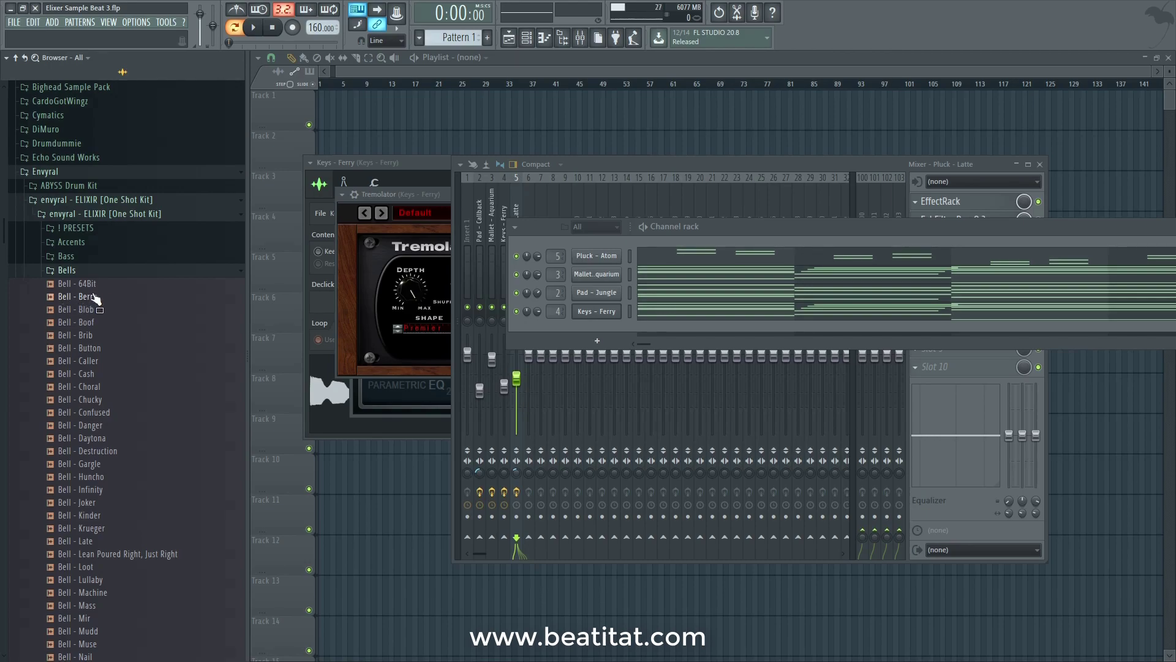
scroll(118, 374, down, 15)
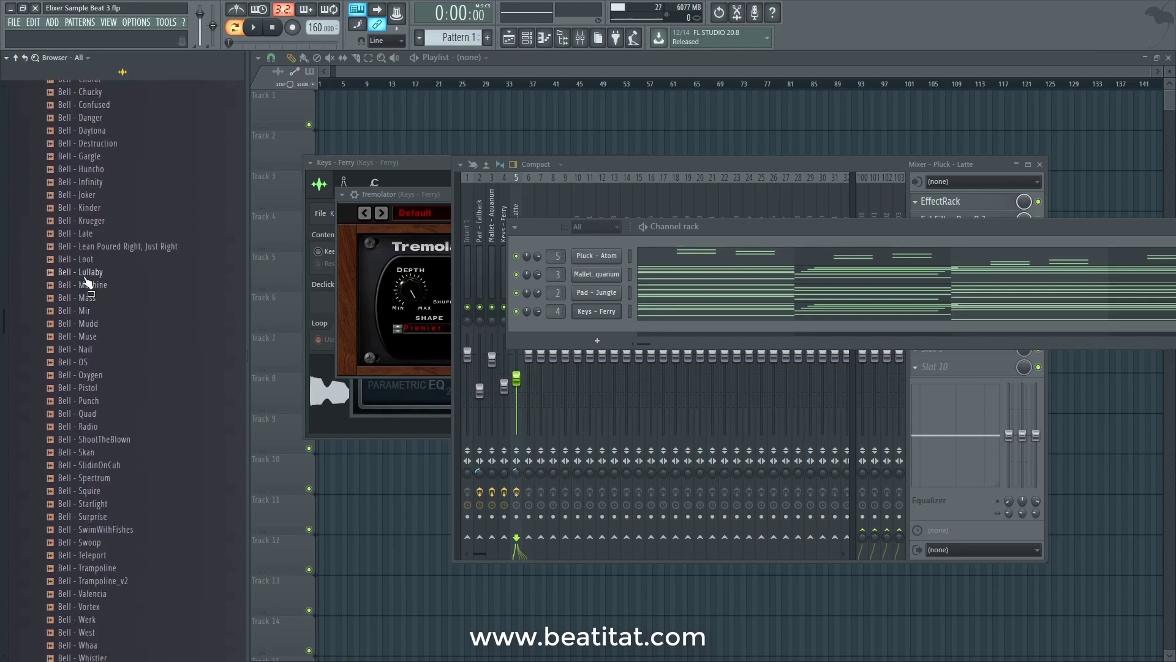
scroll(116, 407, up, 15)
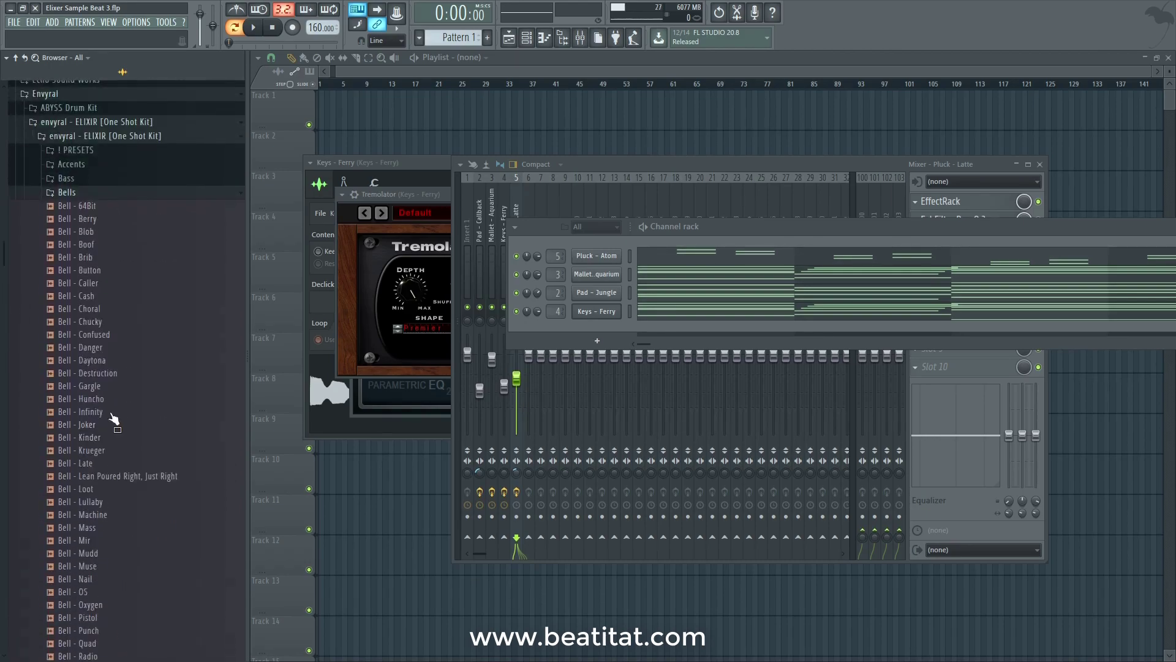
Audition a run of bell one-shots in the Bells folder, including Daytona and Infinity, and close the folder.
click(192, 347)
key(Down)
key(Down)
key(Down)
key(Down)
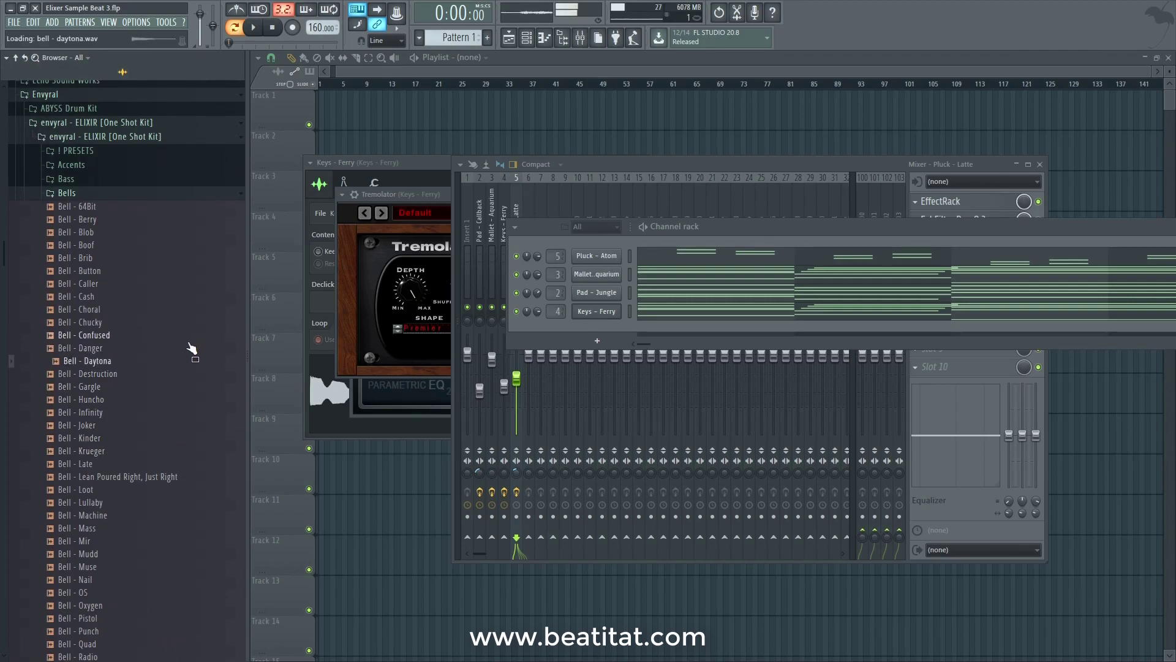
key(Down)
key(Down)
key(Down)
key(Down)
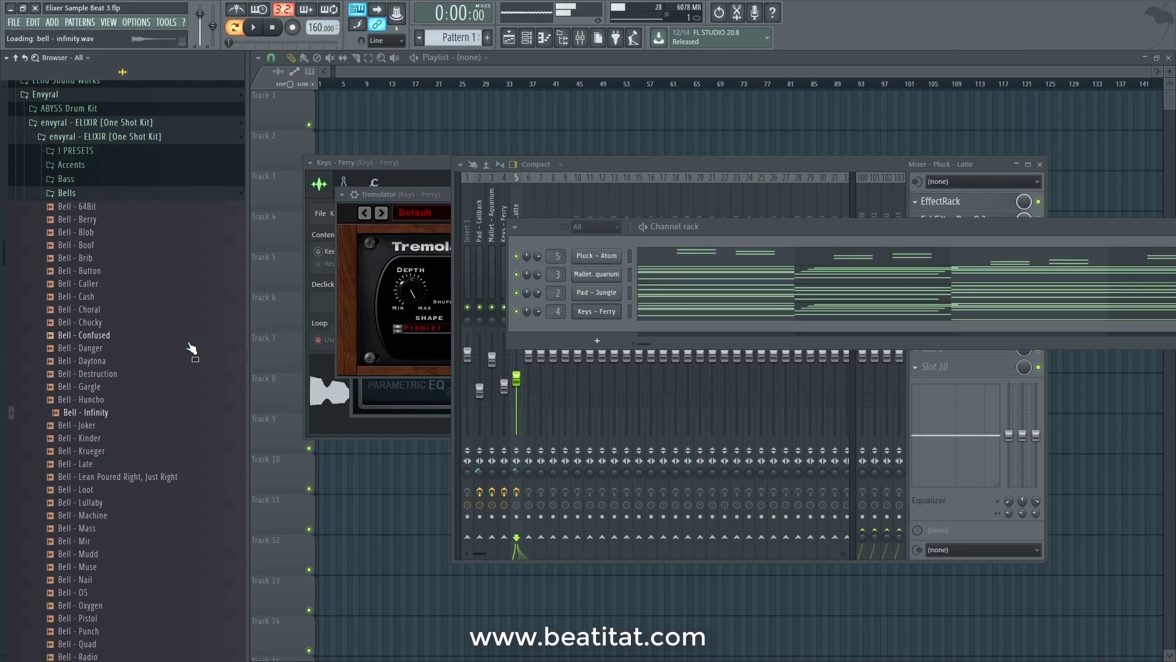
key(Left)
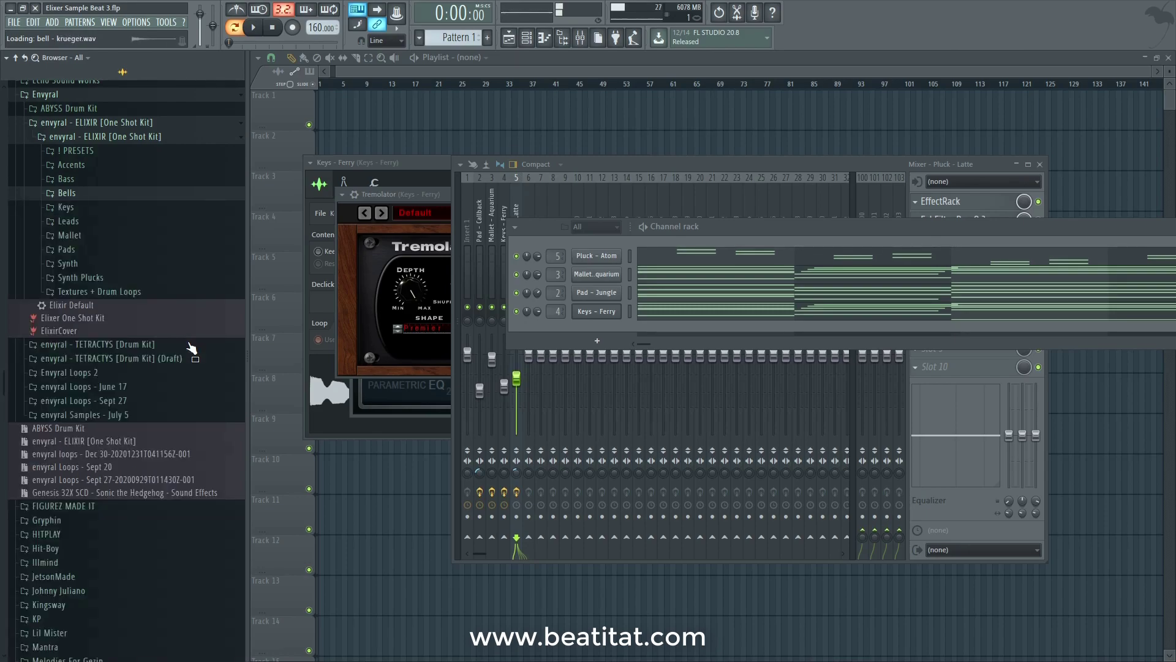
Audition one-shots in the Mallet folder, from Mallet - Crystal through Mallet - Jet plus Mallet - Tank, and close the folder.
click(118, 236)
click(145, 315)
key(Down)
key(Down)
key(Down)
key(Down)
key(Down)
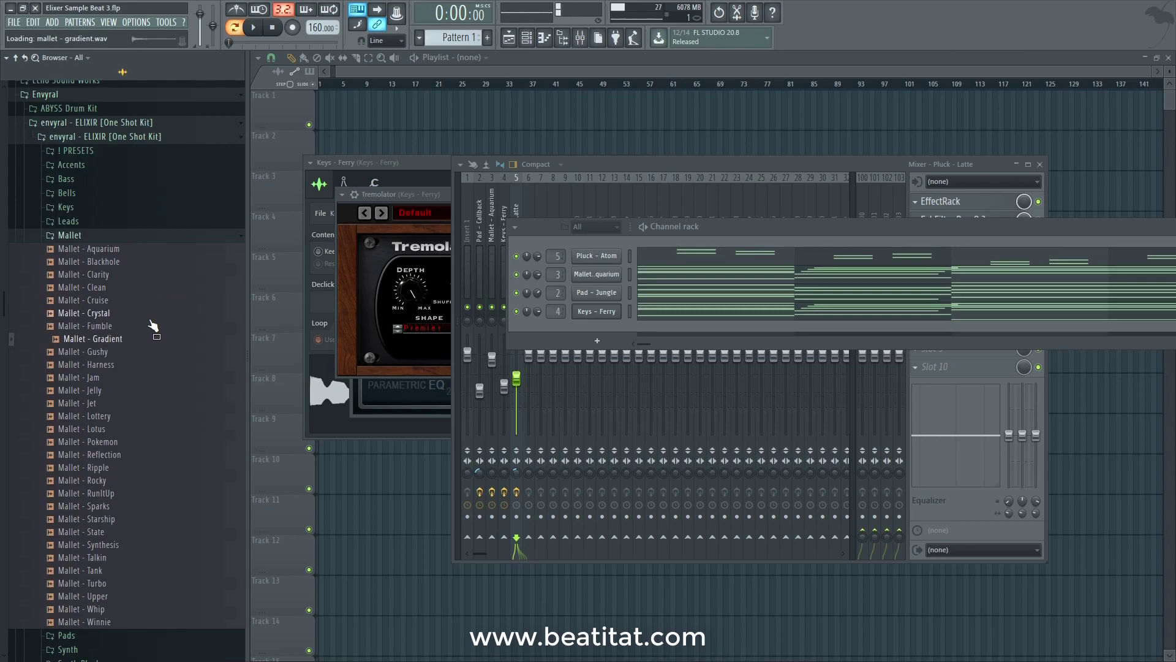
key(Down)
key(Down)
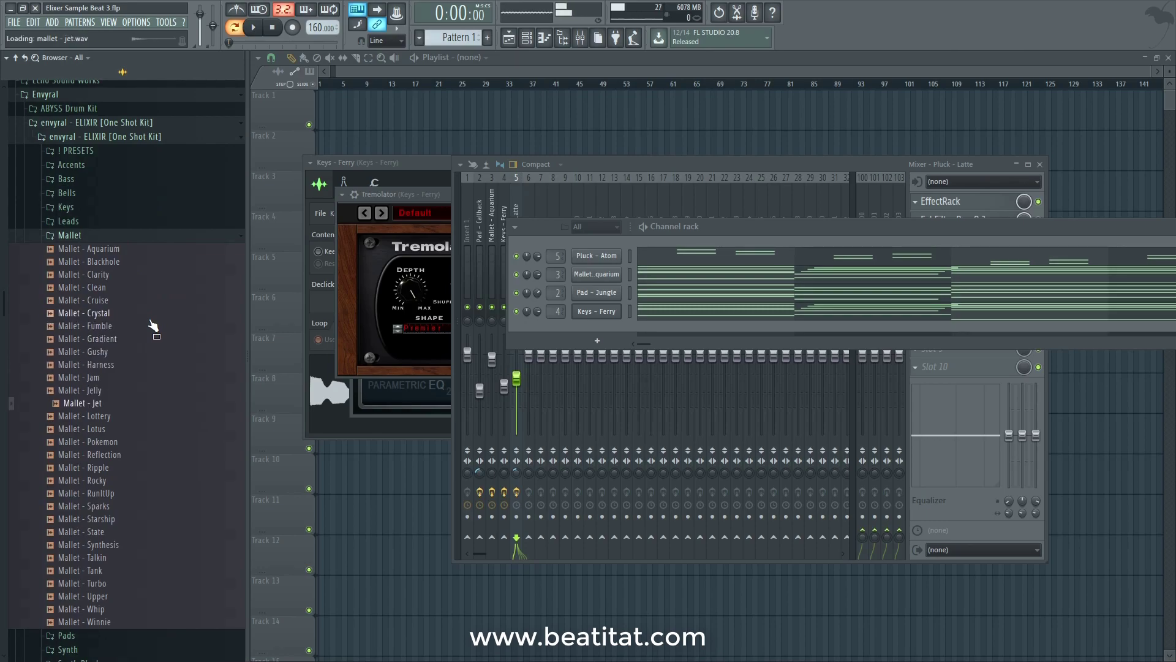
click(118, 559)
click(120, 571)
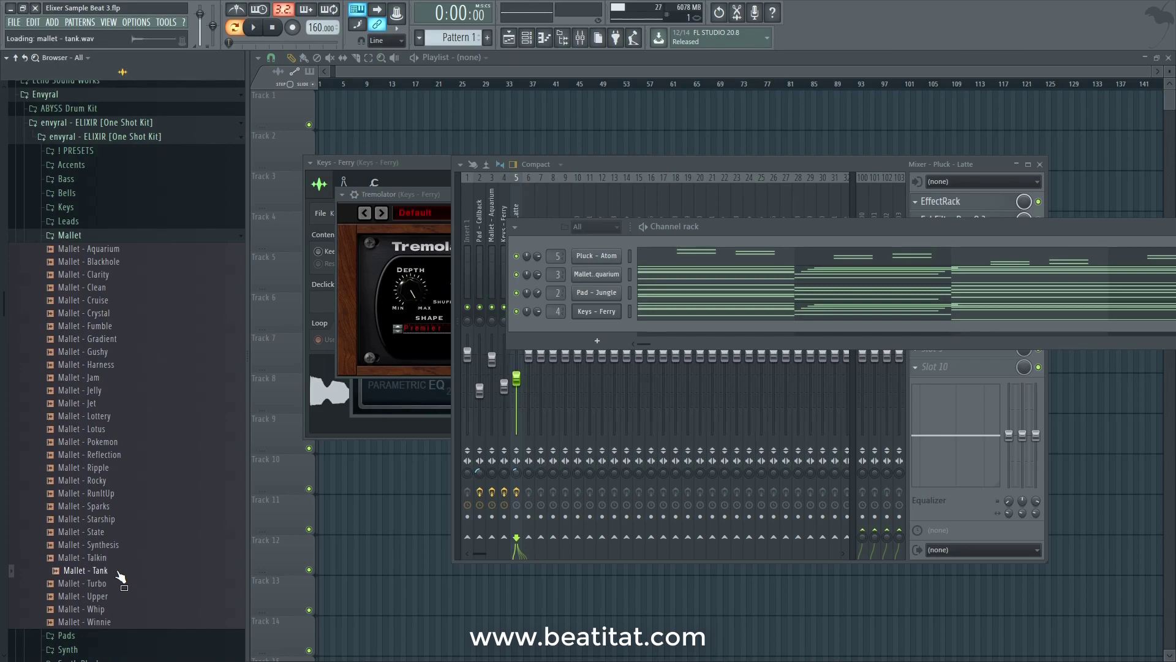
click(76, 235)
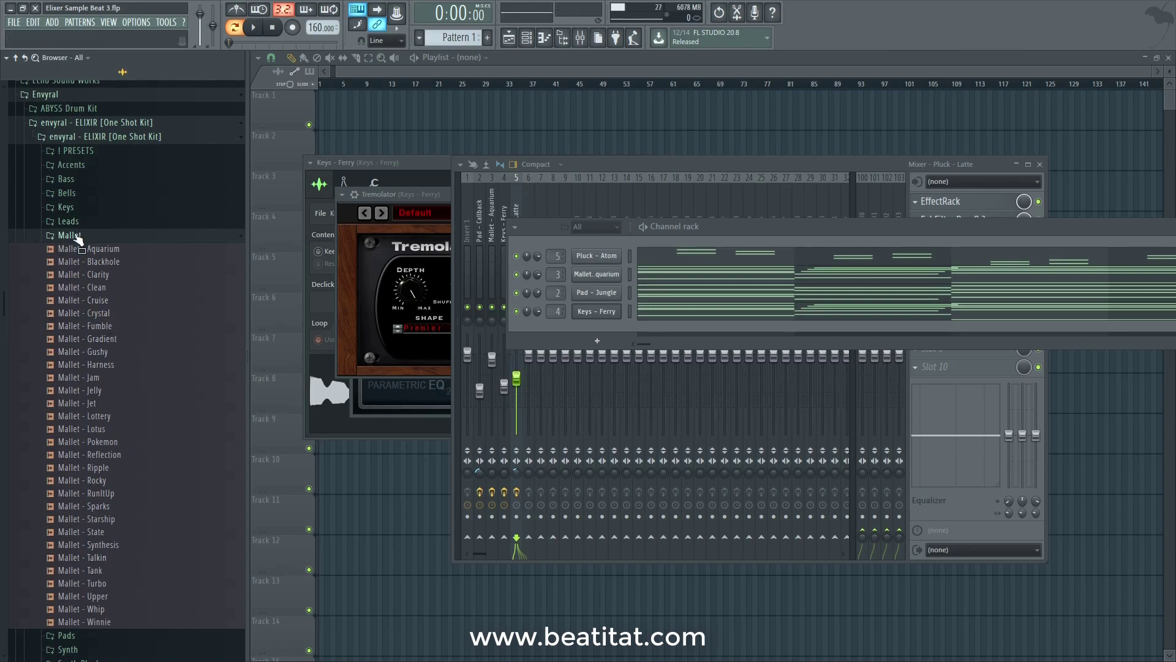
Open the Accents folder and audition several of its accent samples.
click(109, 173)
click(103, 320)
click(105, 487)
click(98, 551)
Audition several FX samples at the end of the Accents folder, including FX - Dunes, FX - Lies and FX - TapIn.
scroll(116, 539, down, 10)
click(98, 489)
click(98, 503)
click(98, 541)
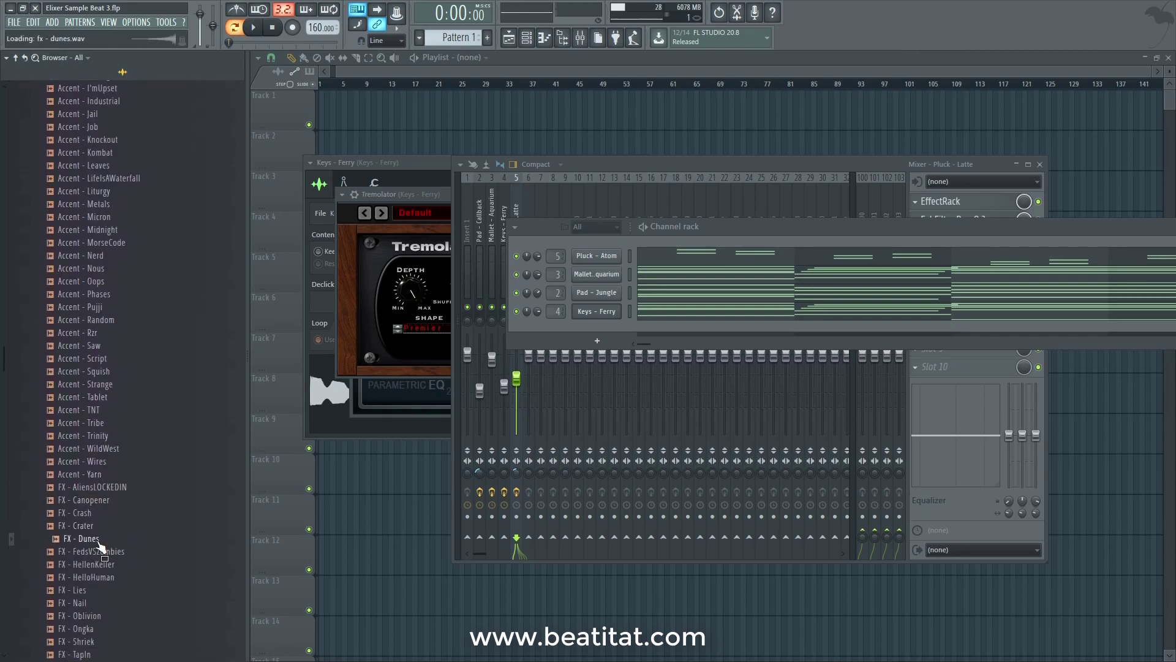
scroll(101, 542, down, 4)
click(120, 490)
click(100, 437)
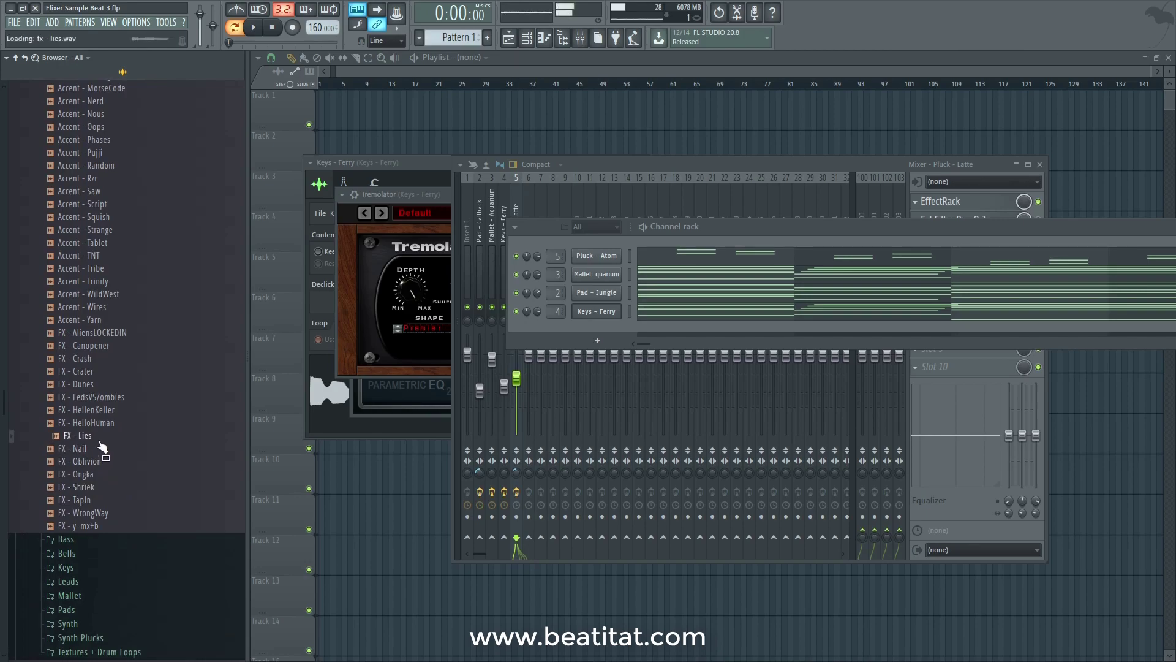
click(98, 501)
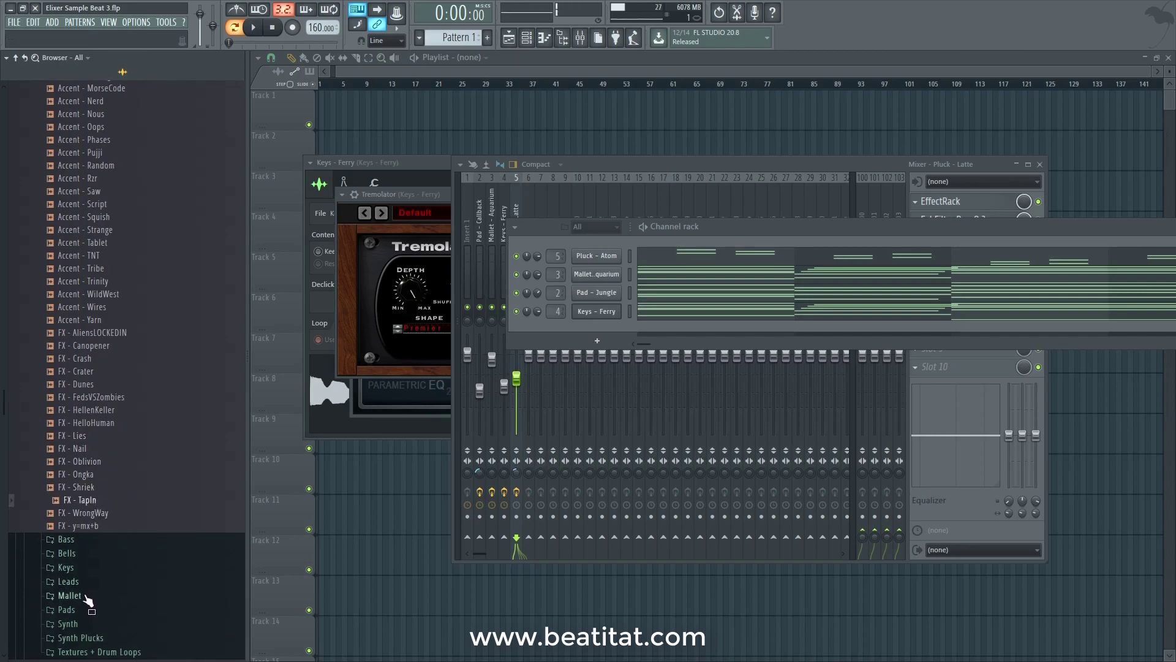
Audition drum loops such as TimesRunninOut_150 and Tweakin_92, plus Texture - DarkCemetary, in the Textures + Drum Loops folder.
scroll(92, 588, down, 4)
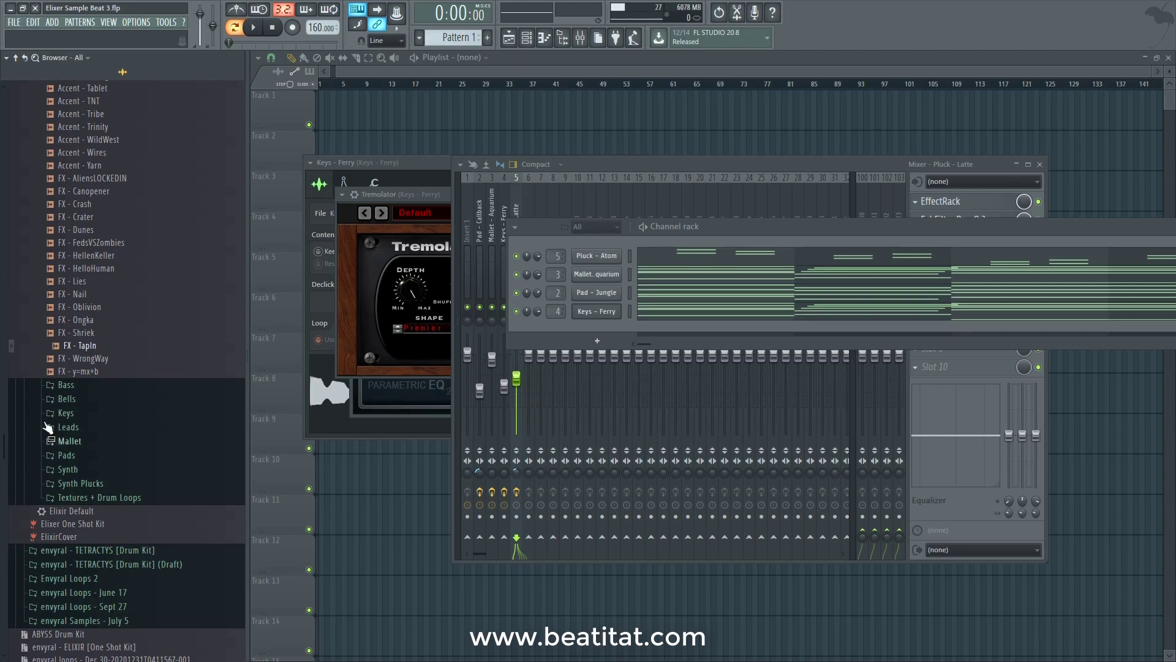
click(101, 498)
click(103, 512)
click(126, 577)
click(127, 590)
click(126, 601)
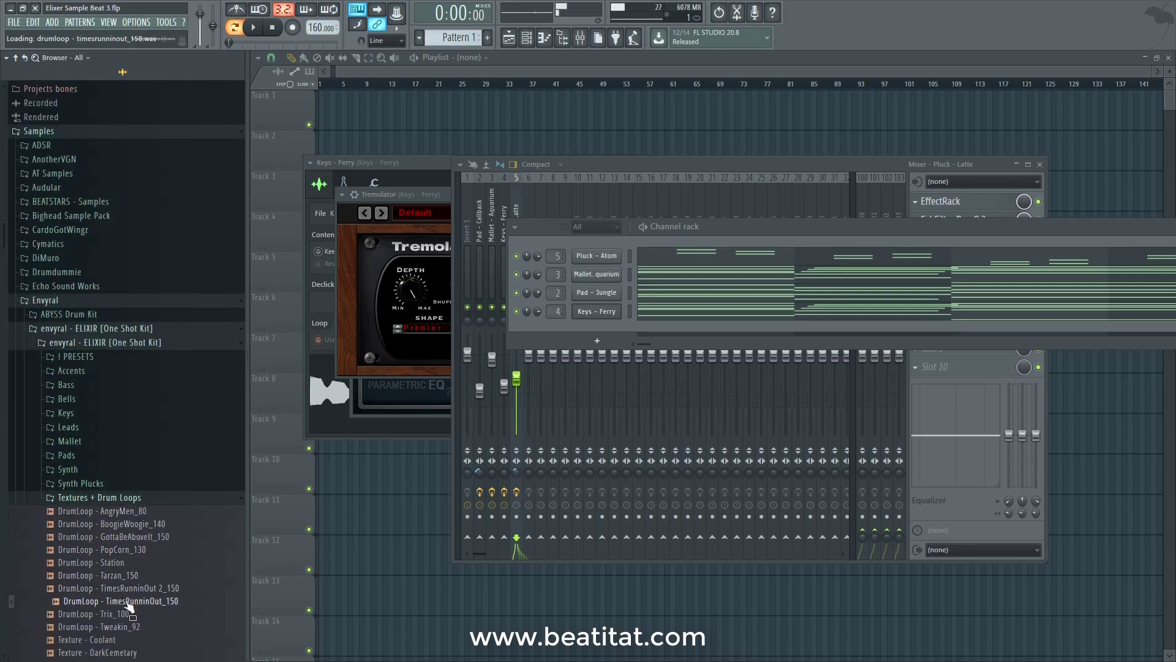
click(125, 615)
scroll(126, 620, down, 3)
click(147, 550)
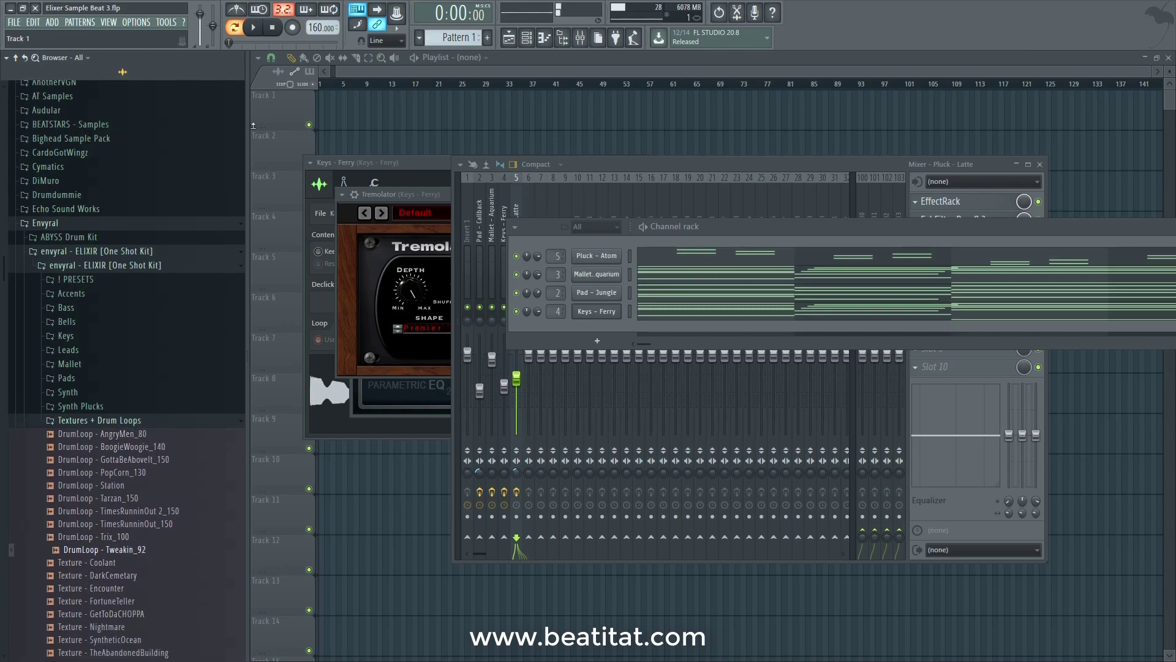
click(122, 575)
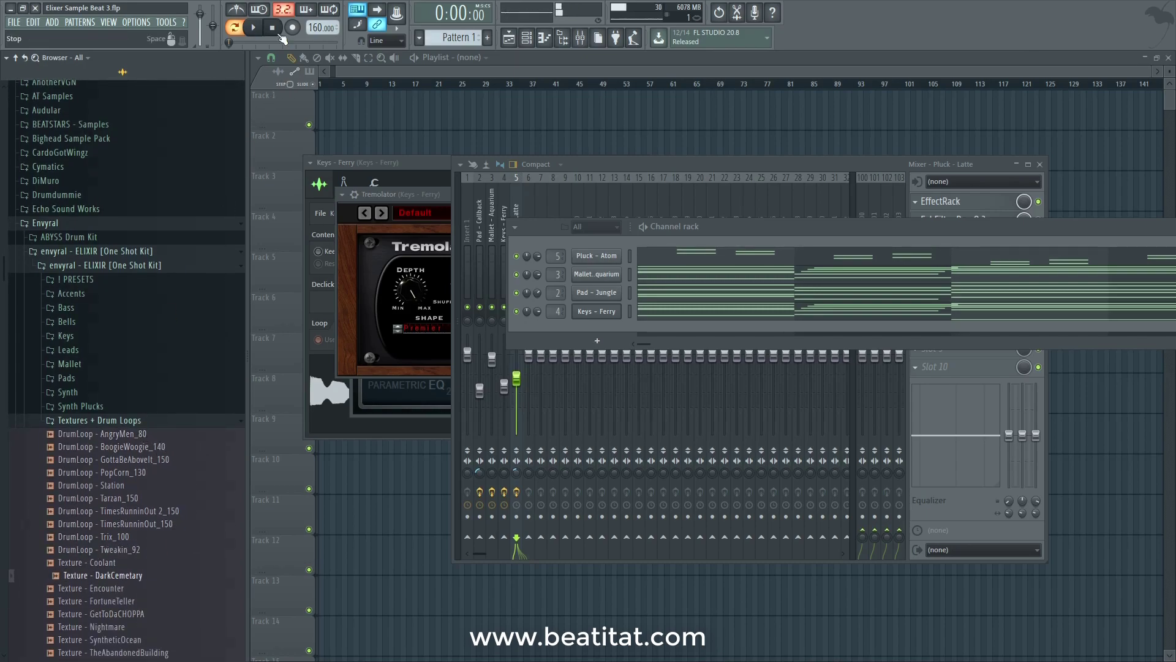
Review the channel rack and inspect the effect chains on the Pad, Mallet, Keys and Pluck mixer tracks.
click(666, 228)
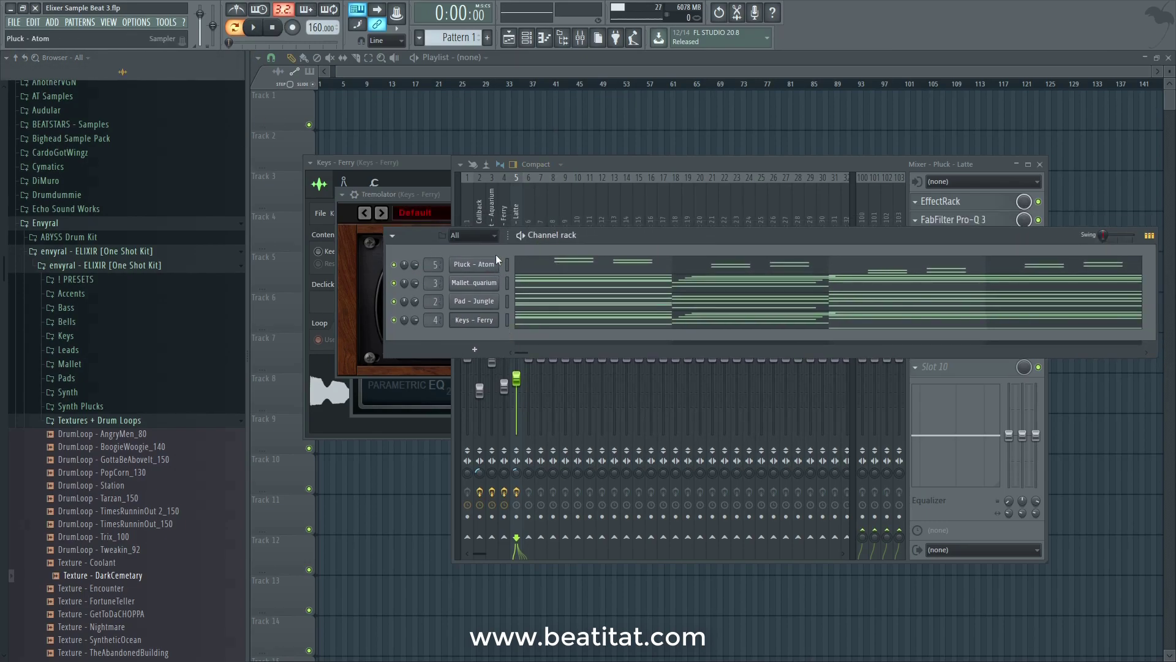
click(490, 203)
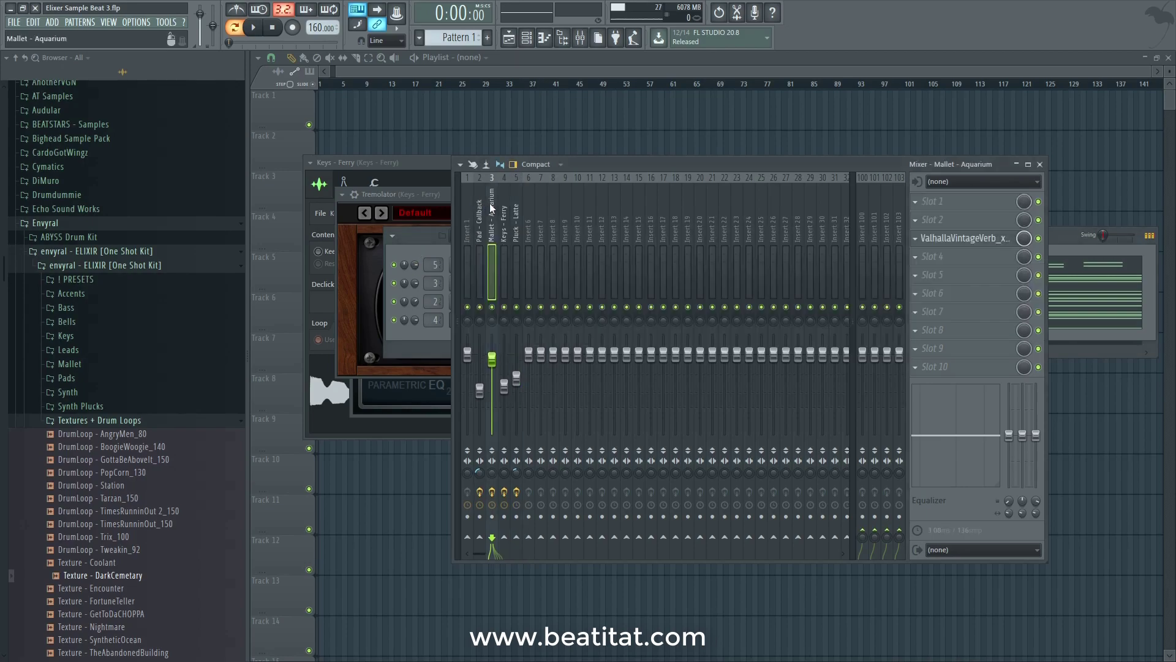
click(499, 233)
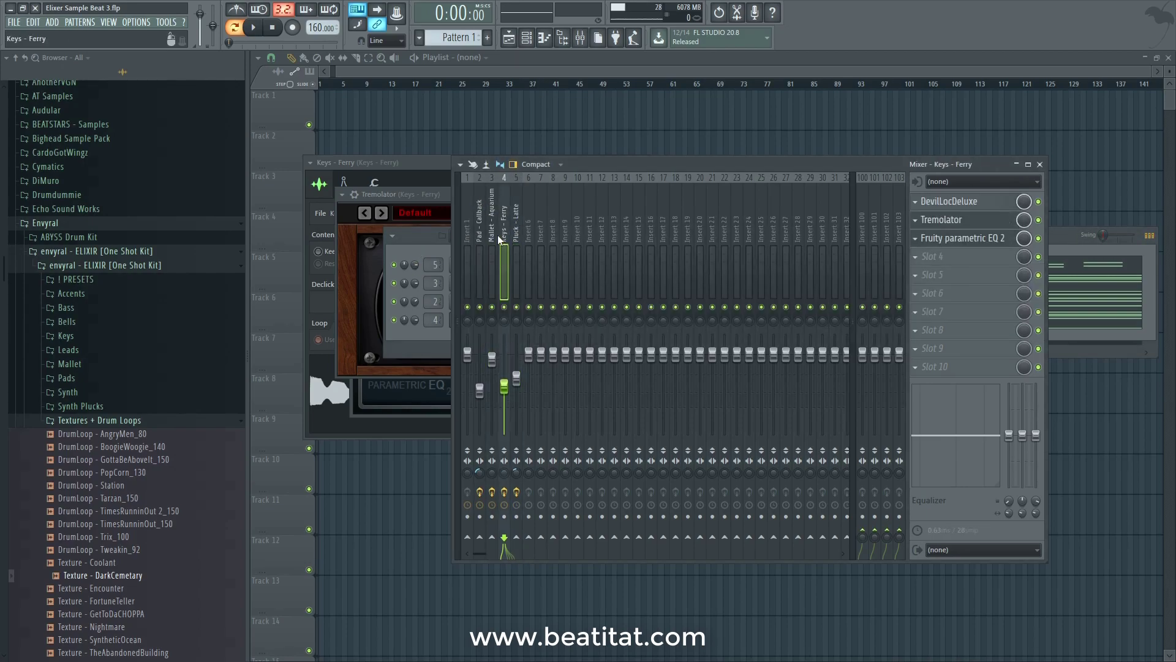
click(494, 234)
click(480, 236)
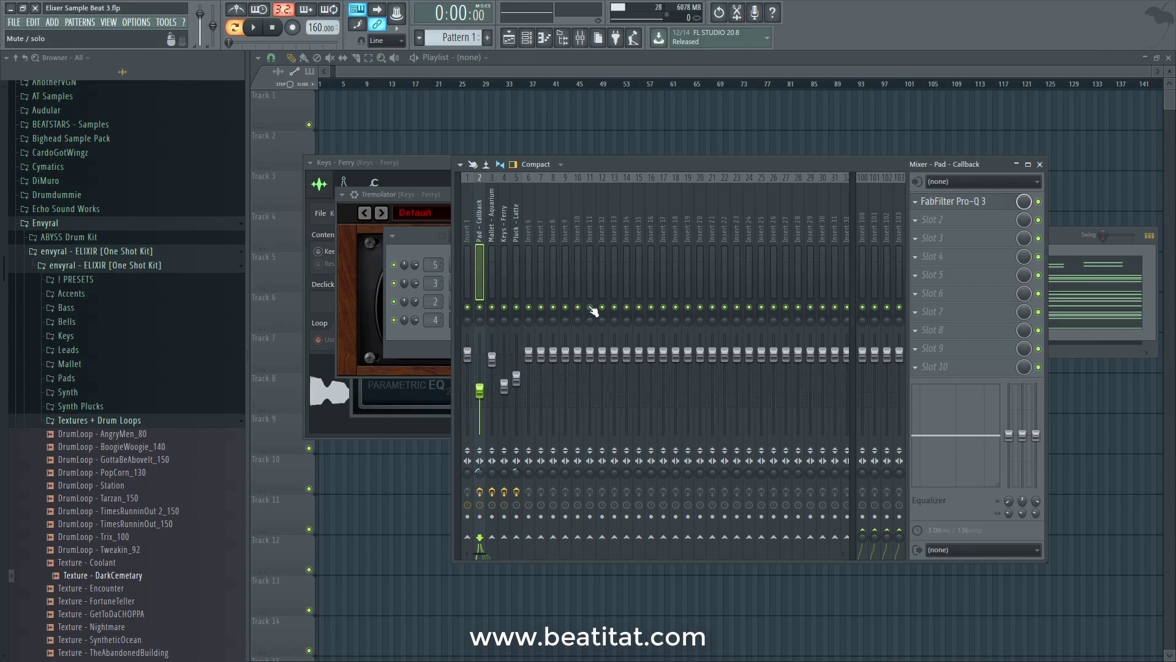
key(Right)
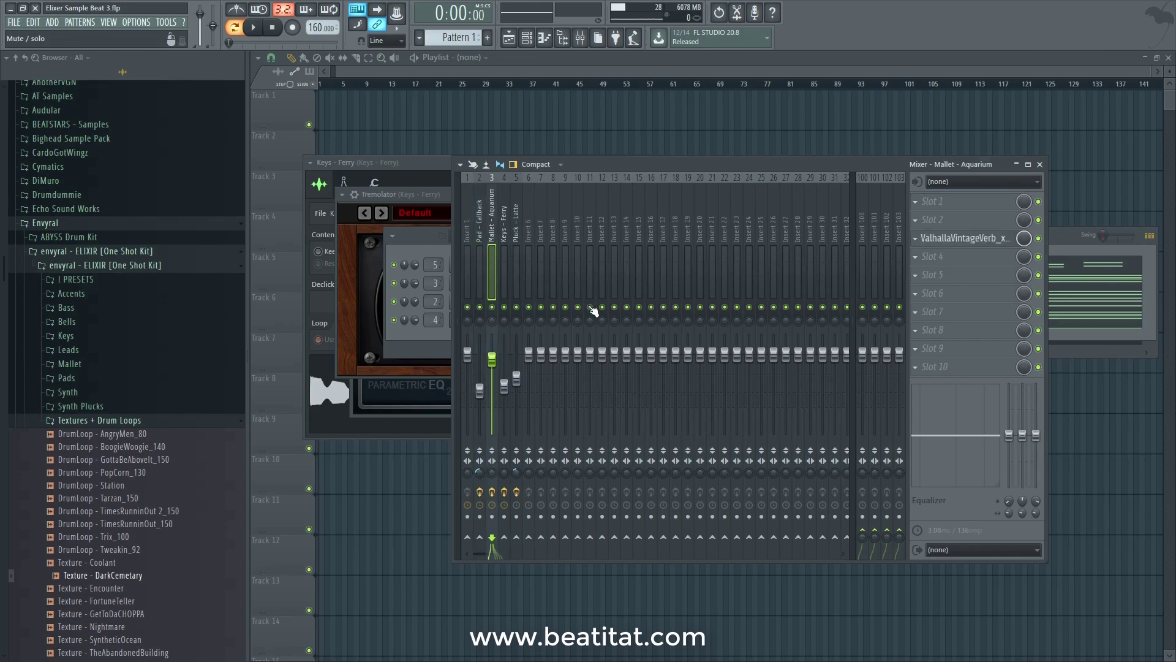
key(Right)
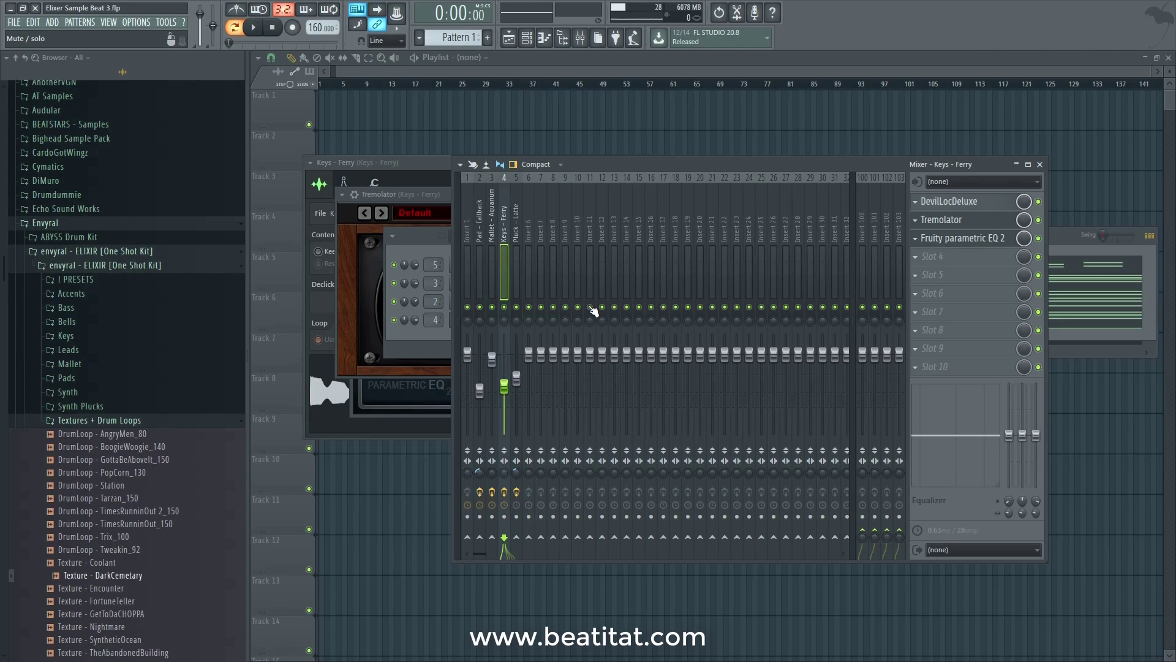
key(Right)
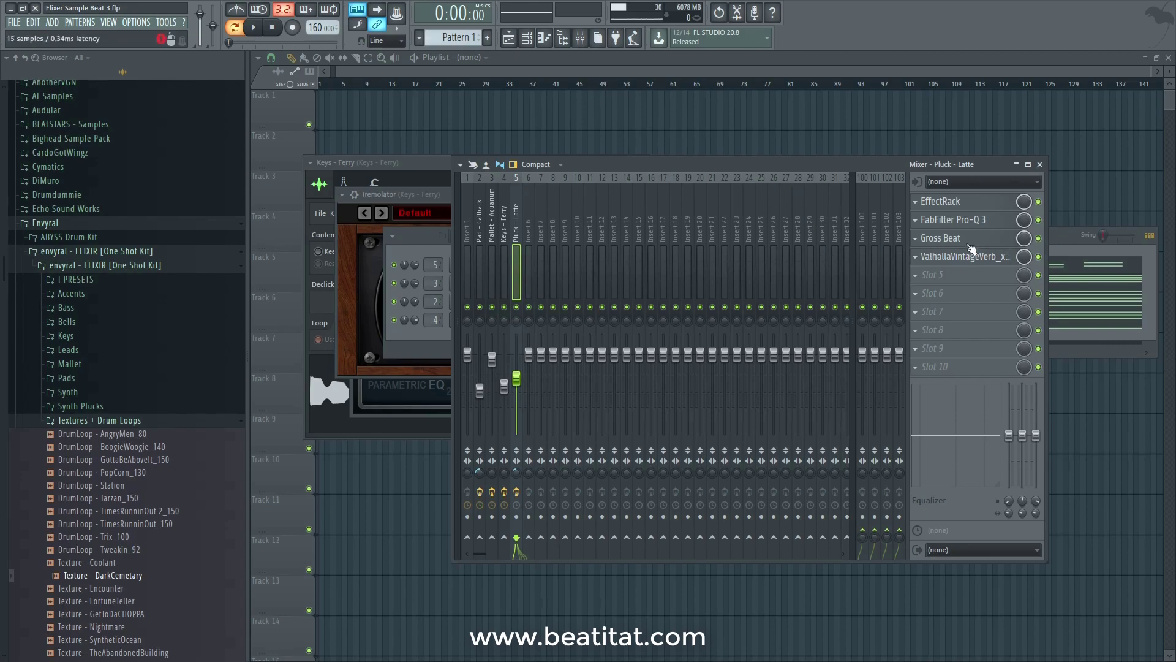
Play Pattern 1 and isolate individual mixer tracks, starting with Pad - Callback, to hear each sound.
click(1077, 242)
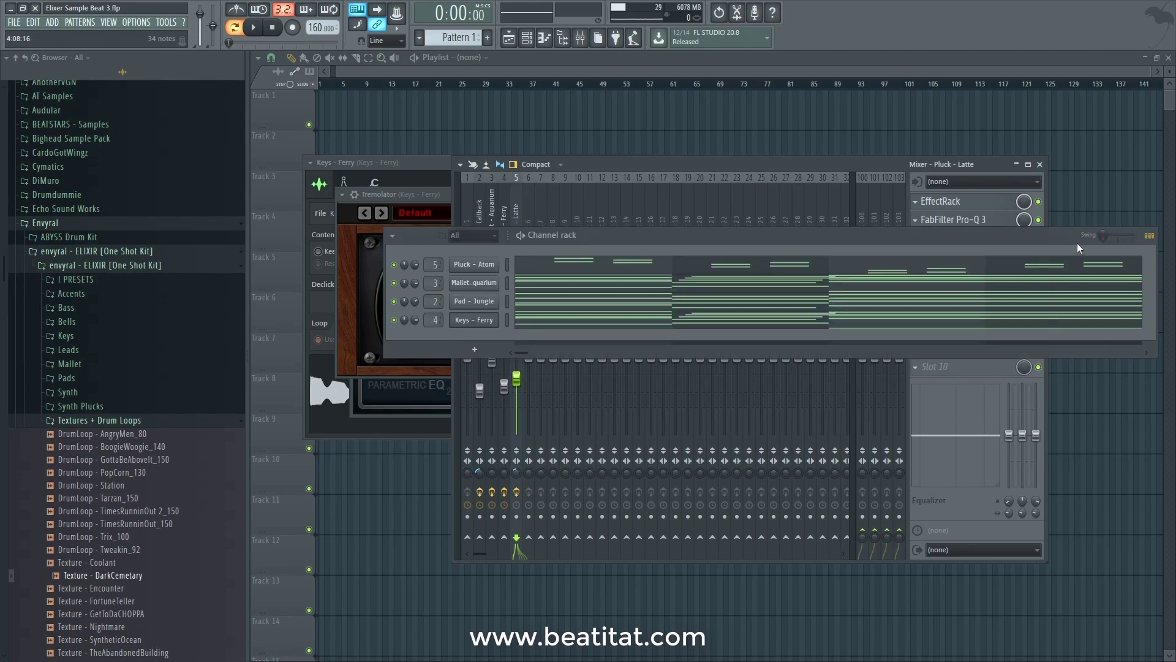
click(522, 237)
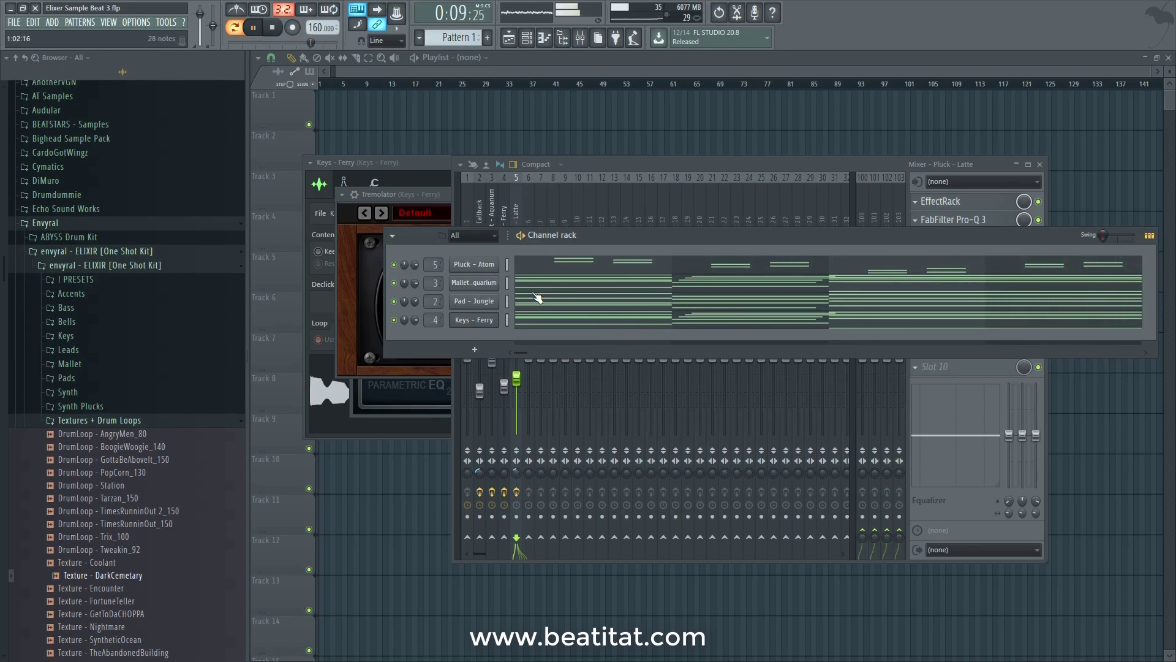
click(491, 217)
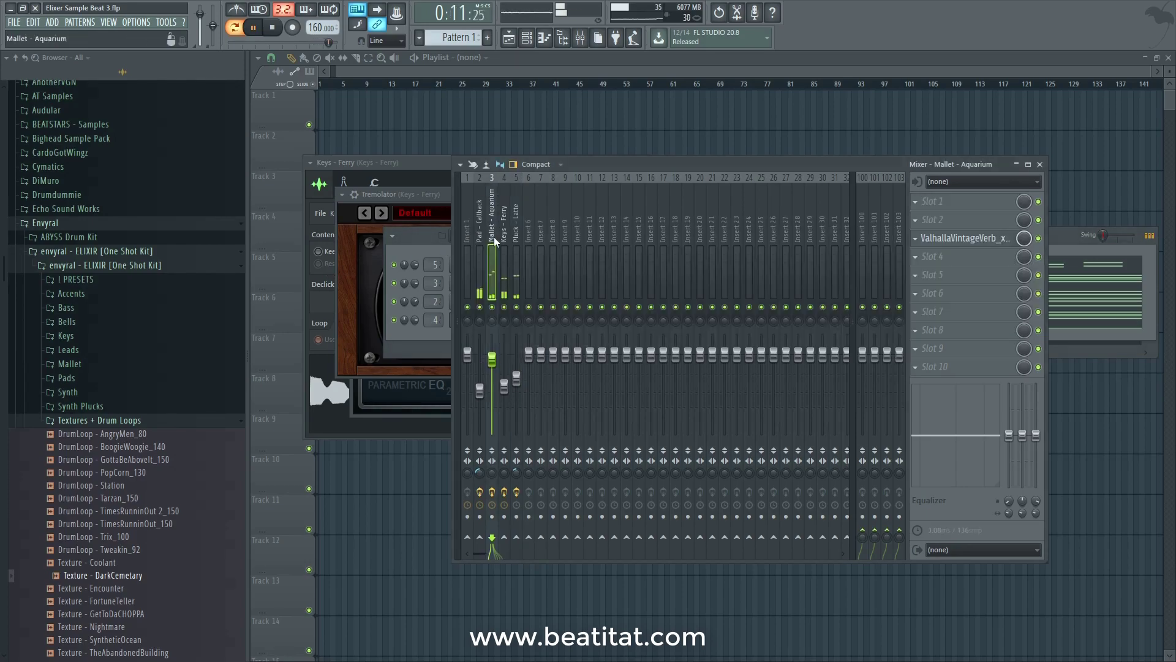
click(476, 276)
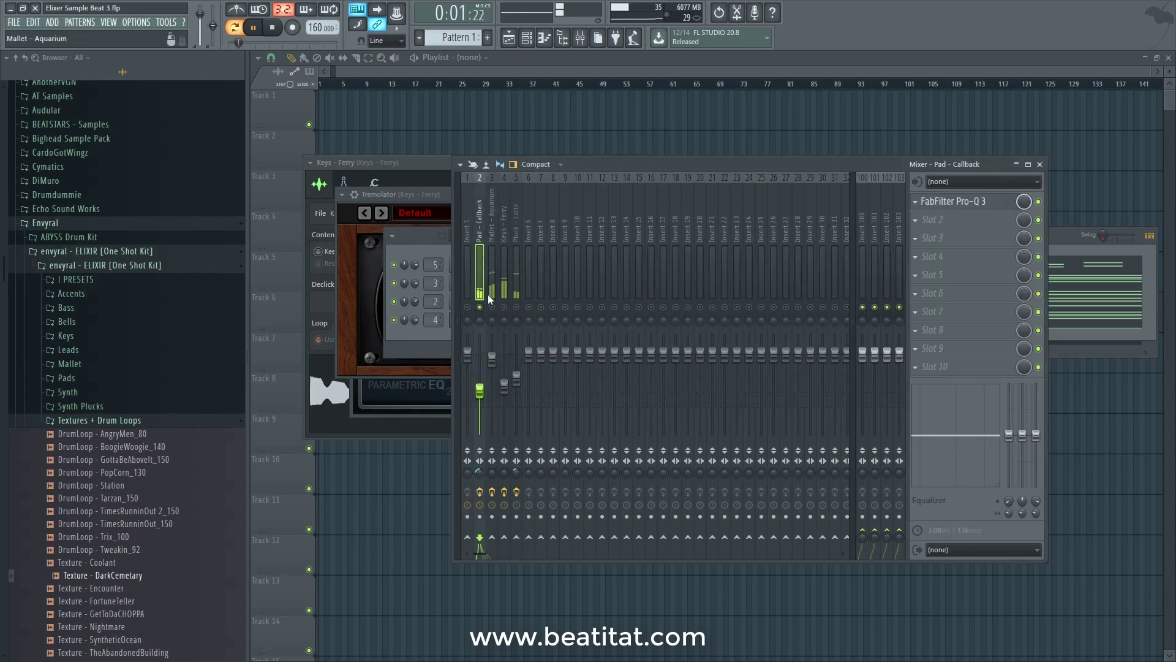
click(492, 307)
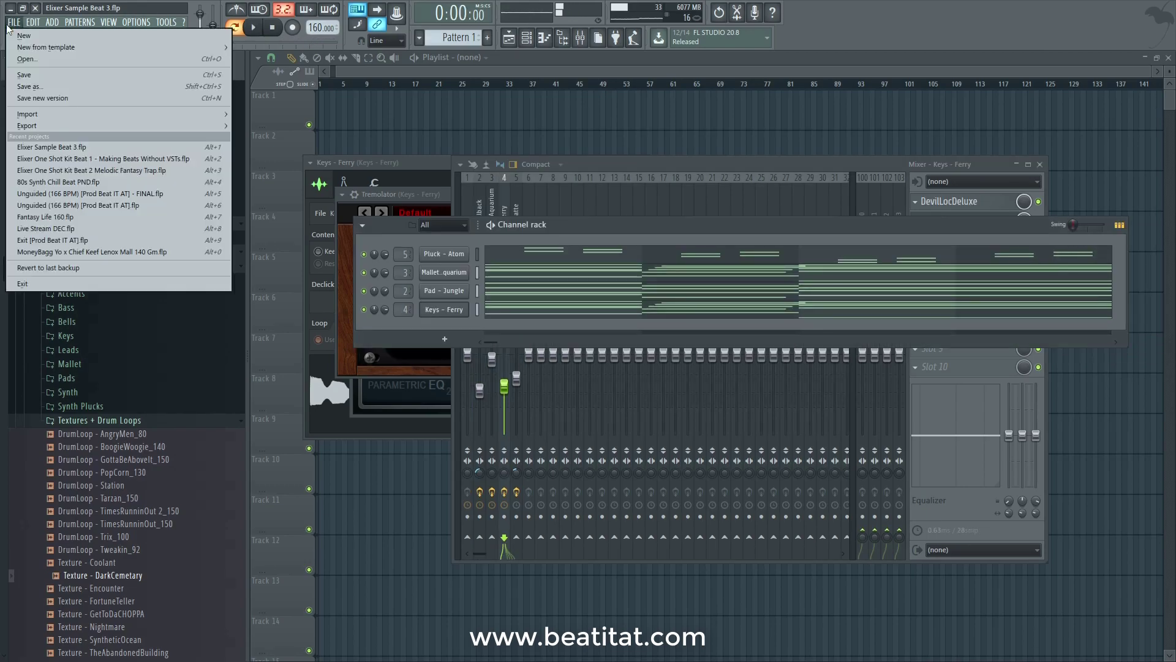
Open the recent project "Elixer One Shot Kit Beat 1 - Making Beats Without VSTs.flp", saving the changes to the current project.
click(14, 23)
click(144, 158)
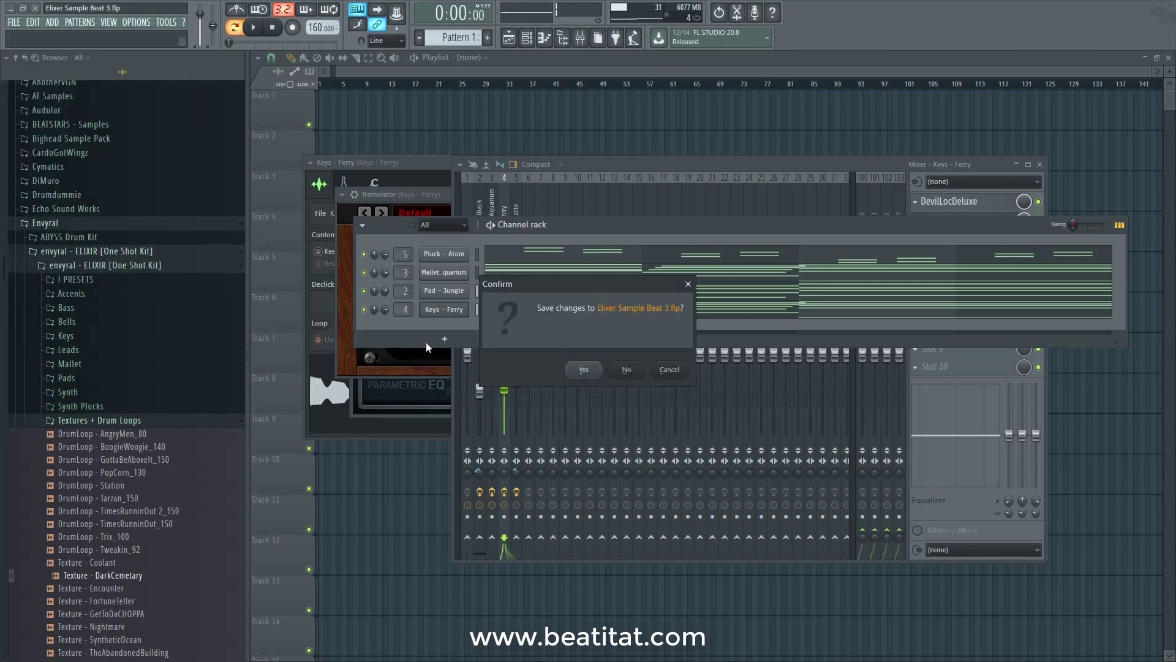
click(587, 369)
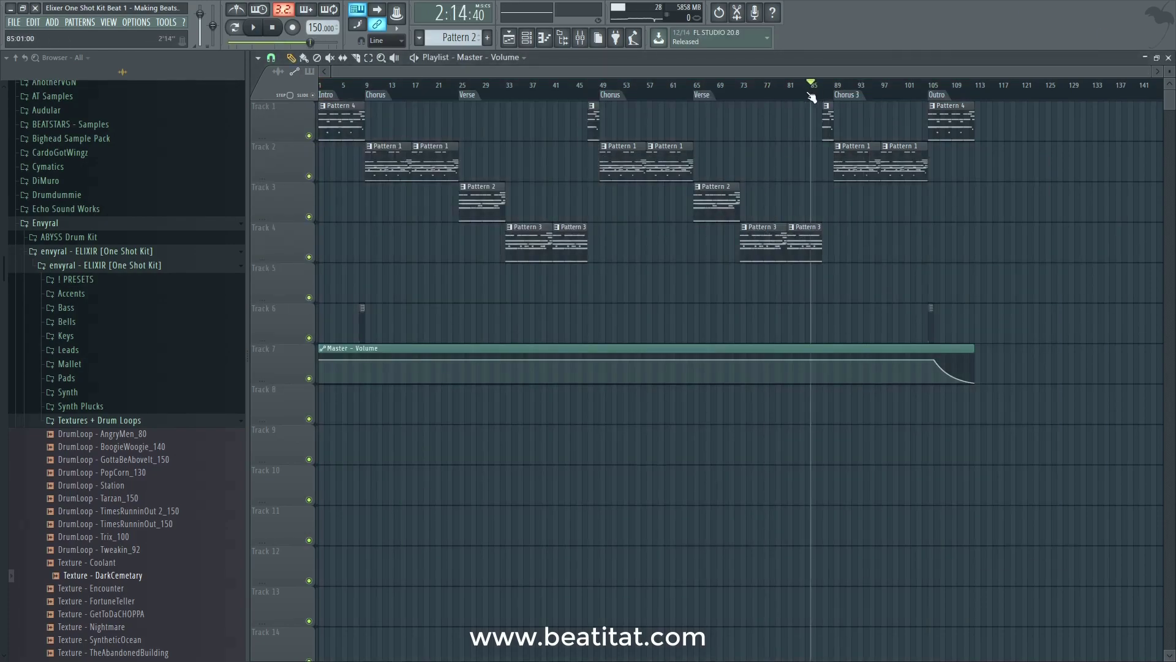
Play the arrangement and show the mixer to check the Clap - Gallows track.
key(space)
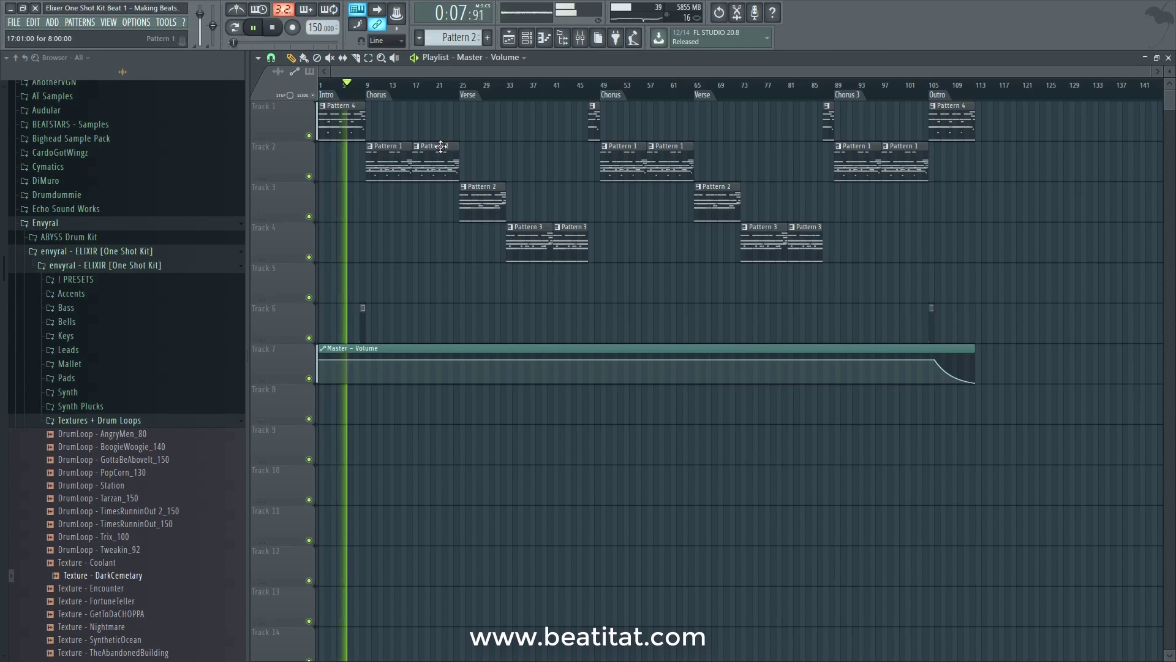
click(585, 39)
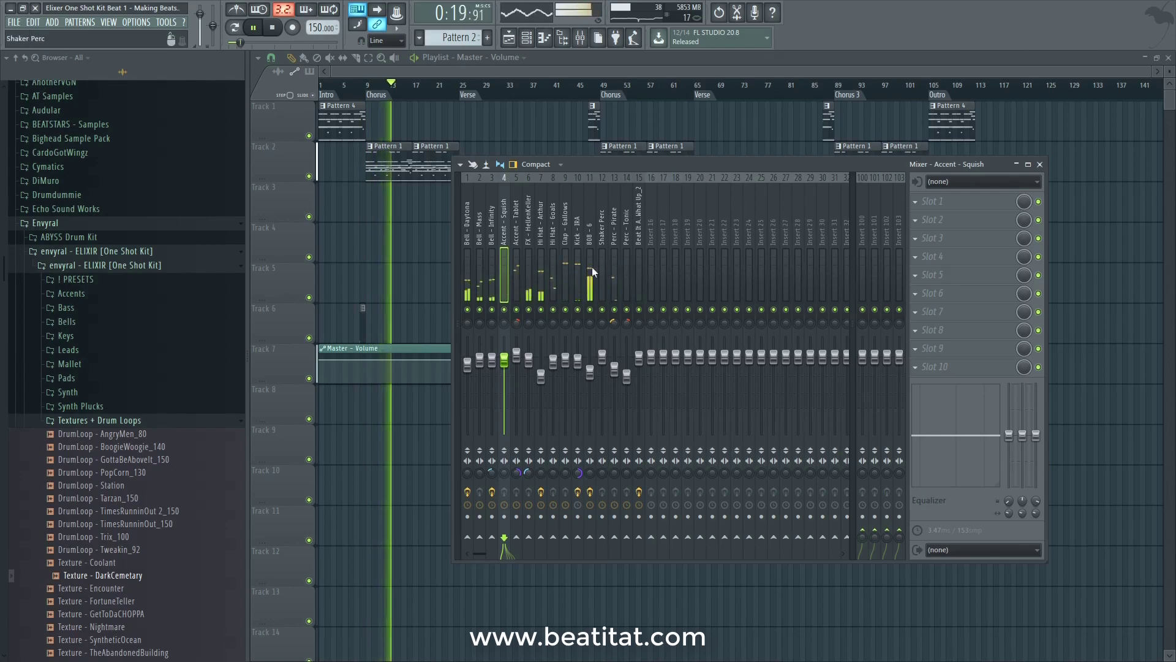
click(567, 277)
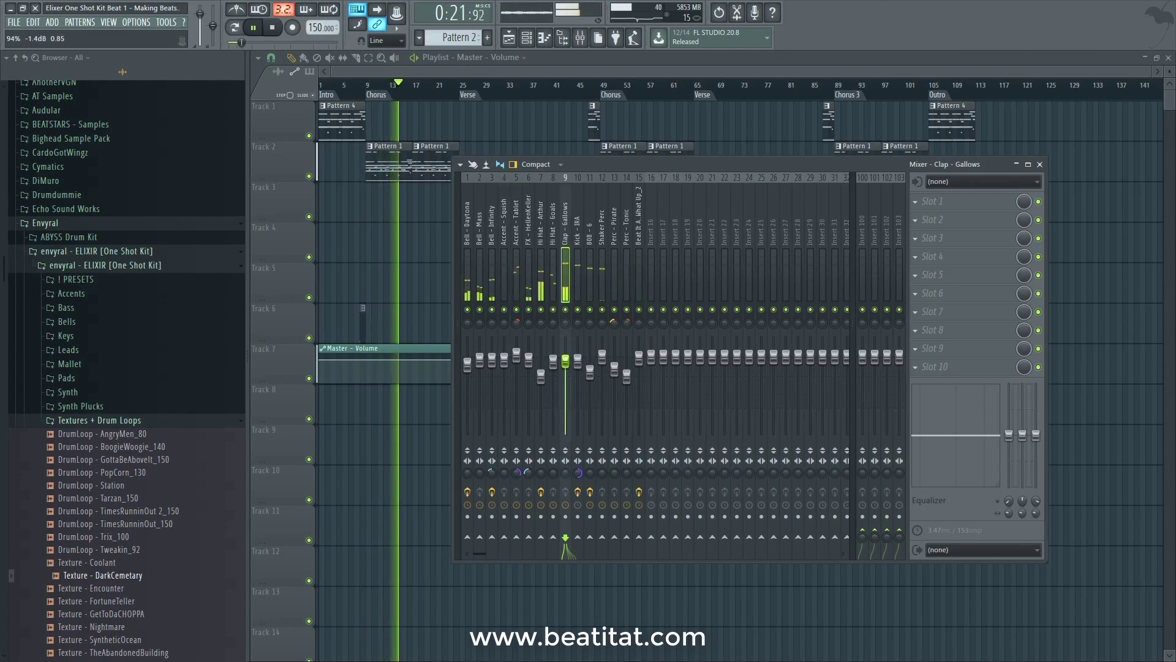
Inspect the effect slots of the Master and Bell - Mass mixer tracks while the beat plays.
click(456, 289)
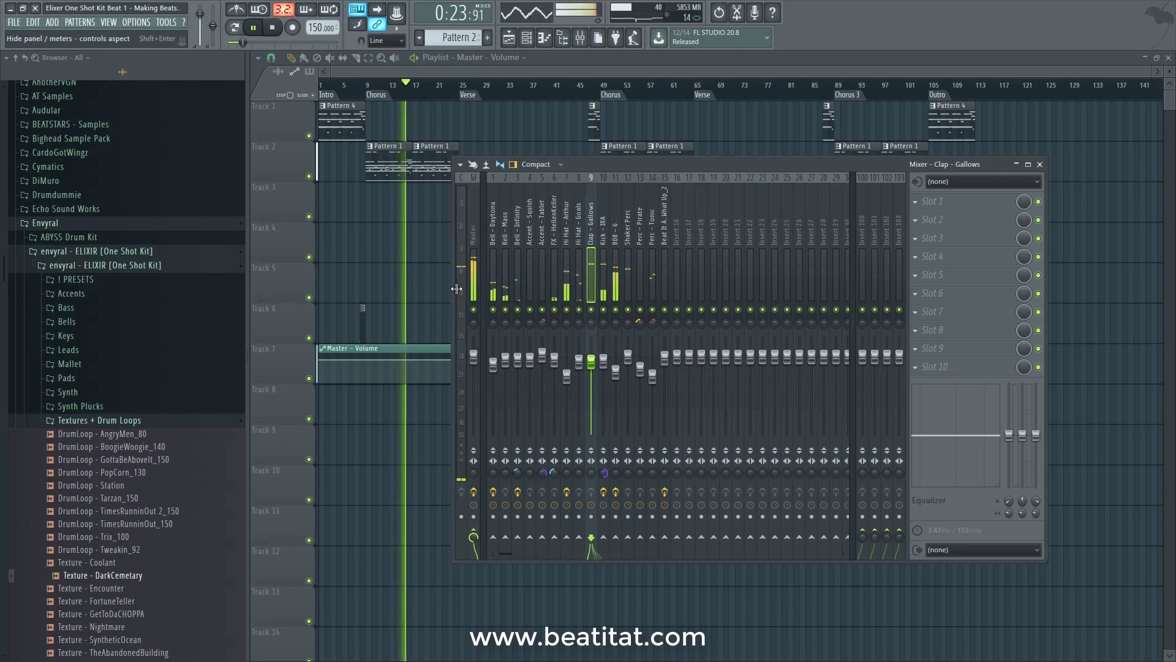
click(473, 281)
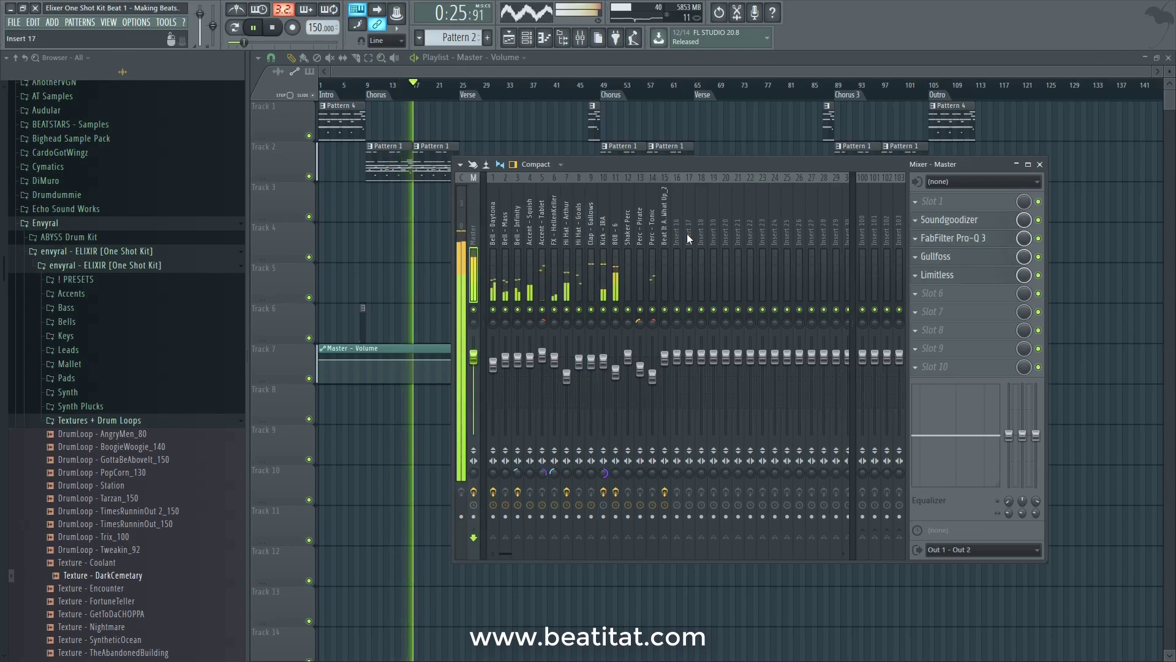
click(504, 300)
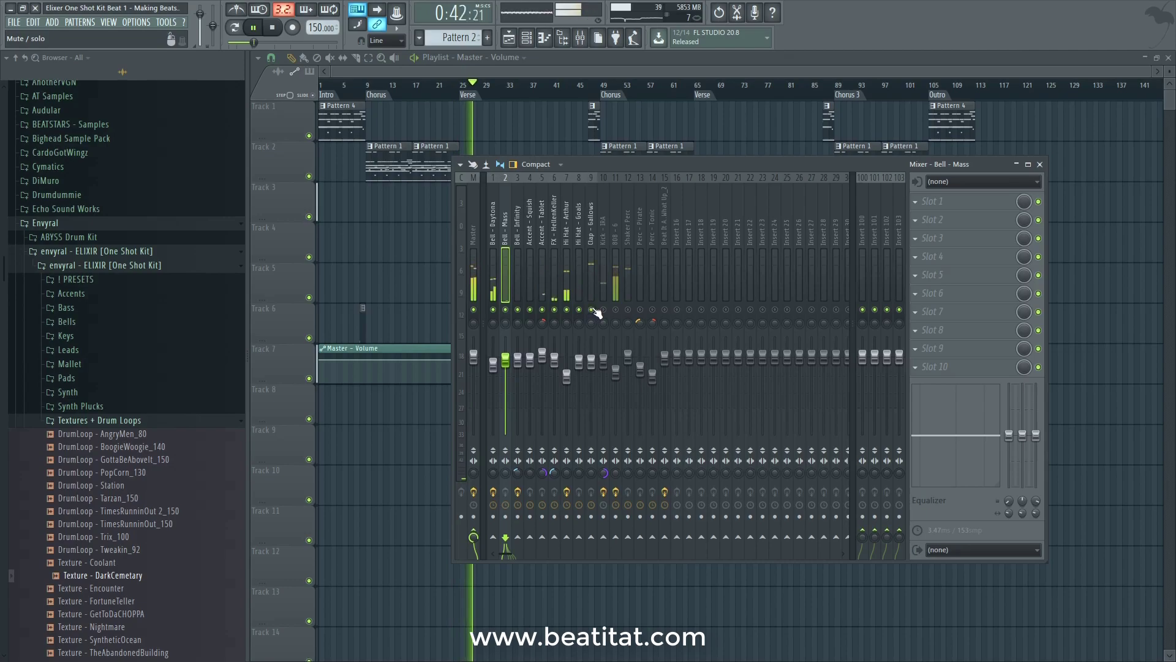
Unmute the mixer tracks from Shaker Perc through track 15, stop playback and close the mixer.
click(628, 311)
click(640, 310)
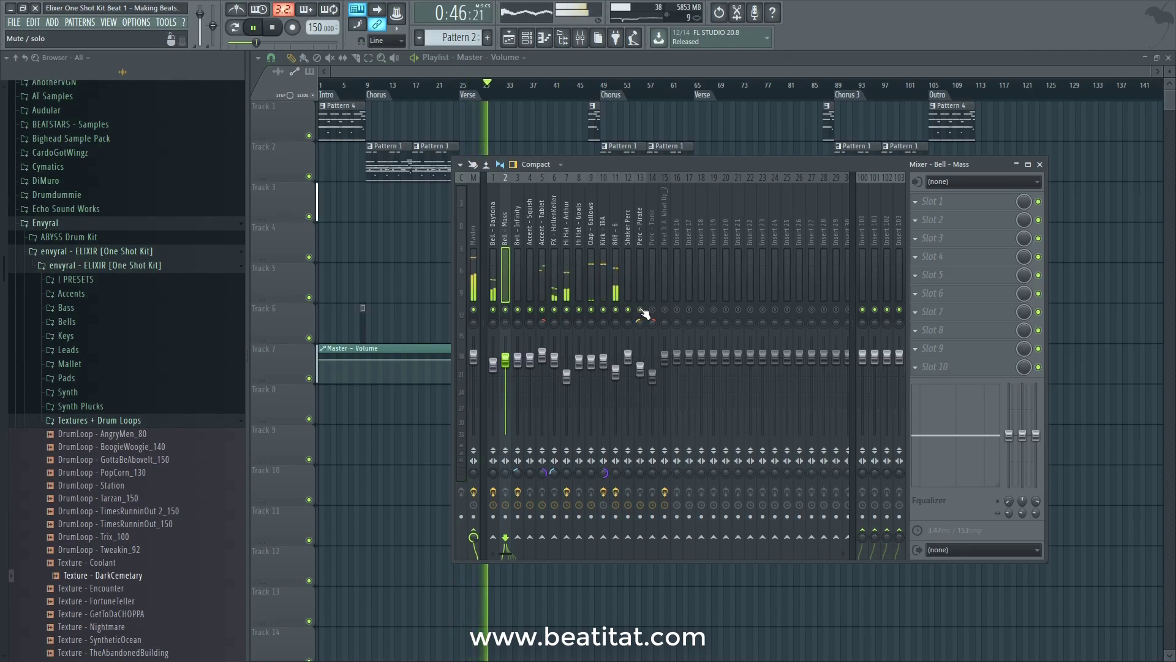
click(653, 310)
click(665, 310)
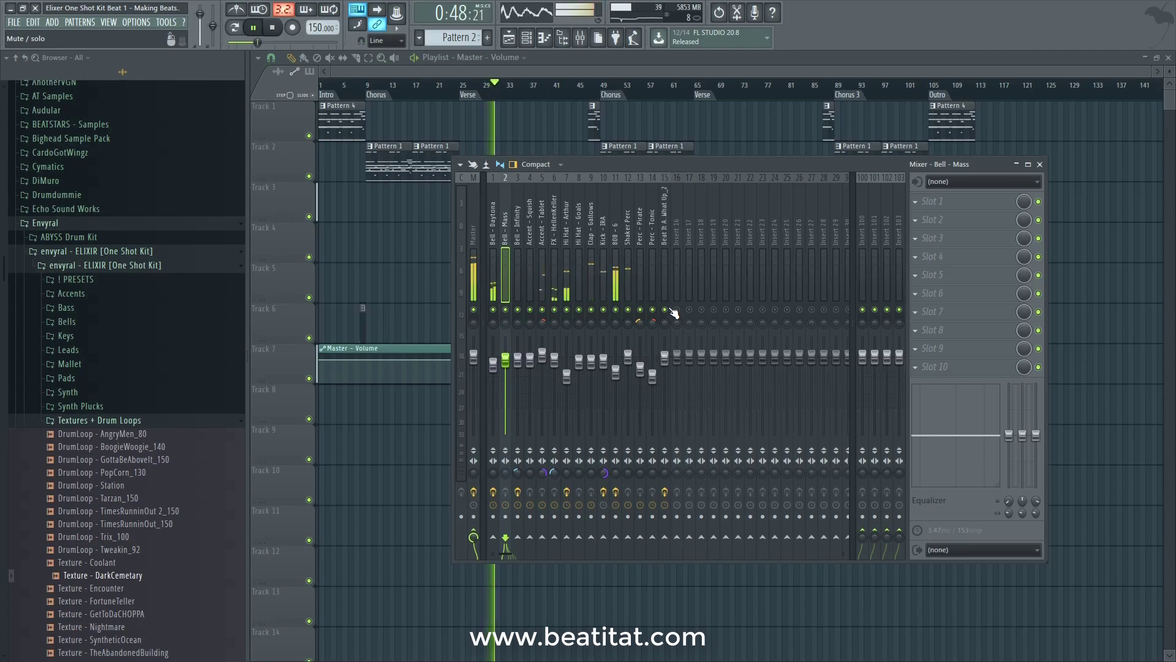
key(space)
key(F9)
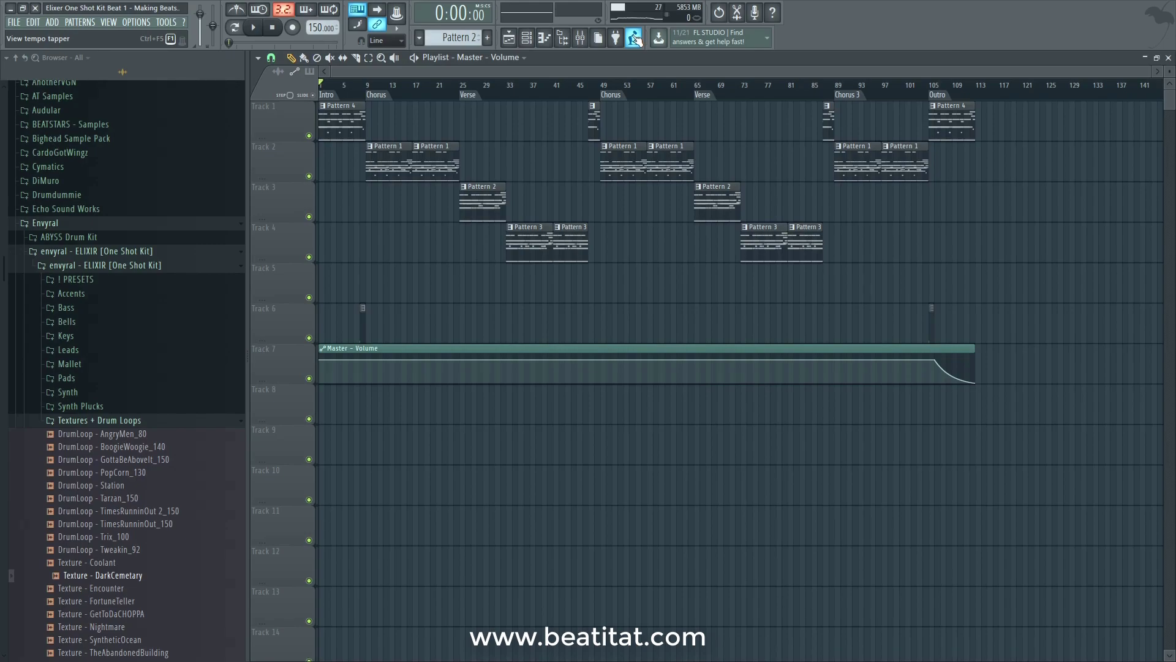
Review the beat's channel rack and the Bell - Daytona sampler settings, and close all open windows.
click(527, 38)
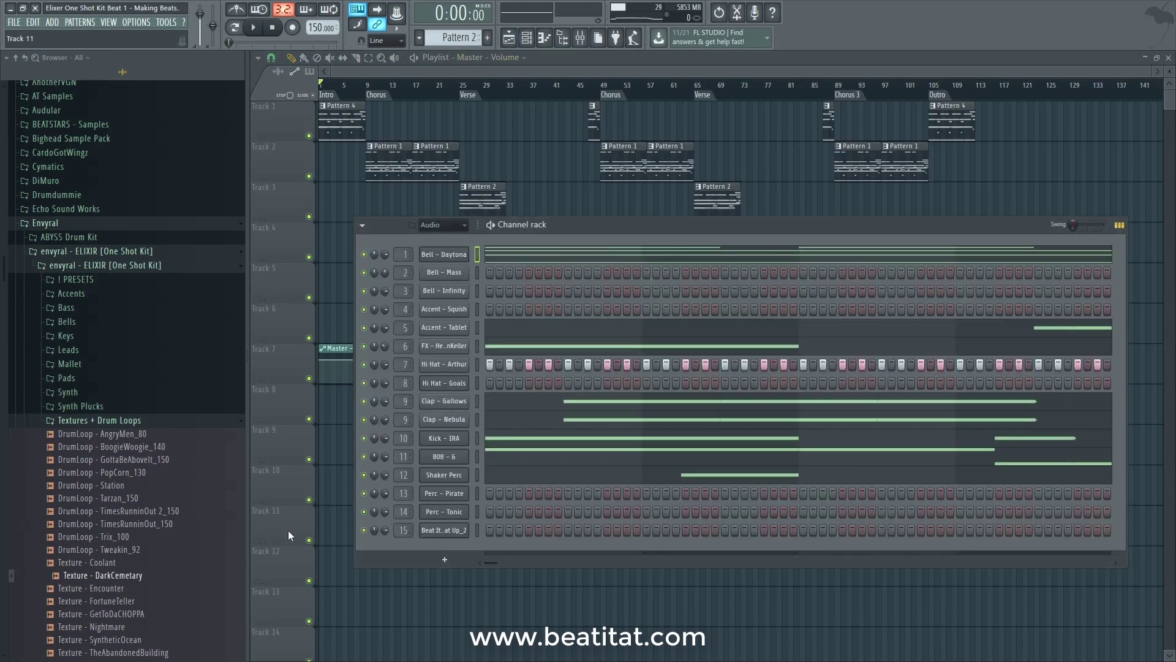
click(459, 254)
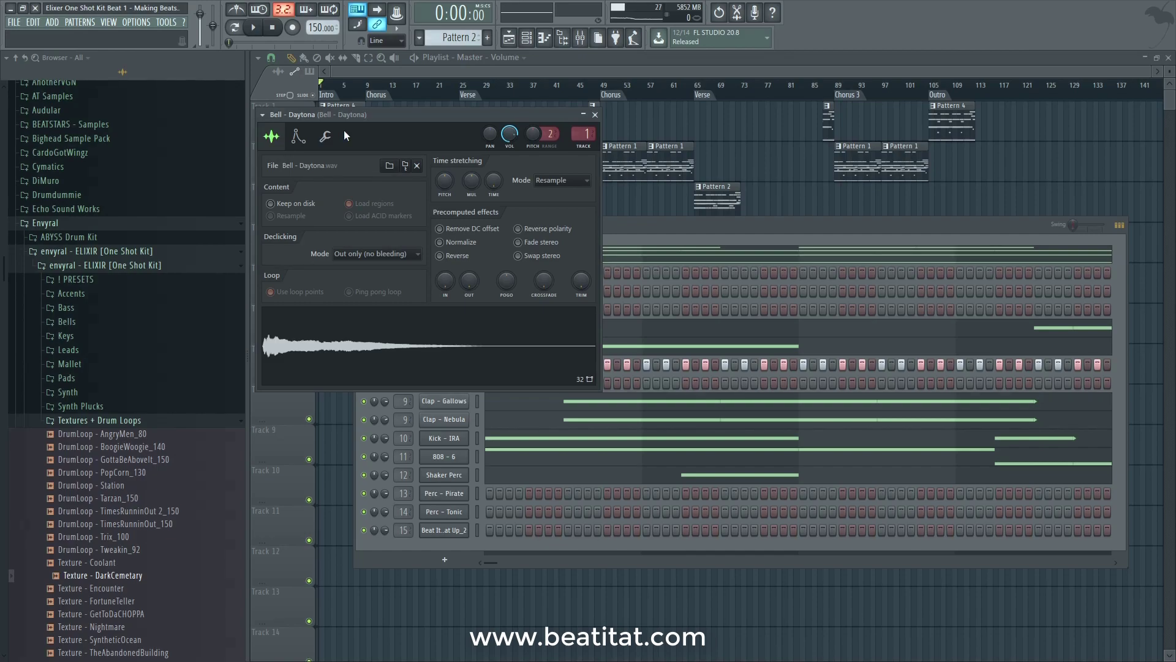
key(F6)
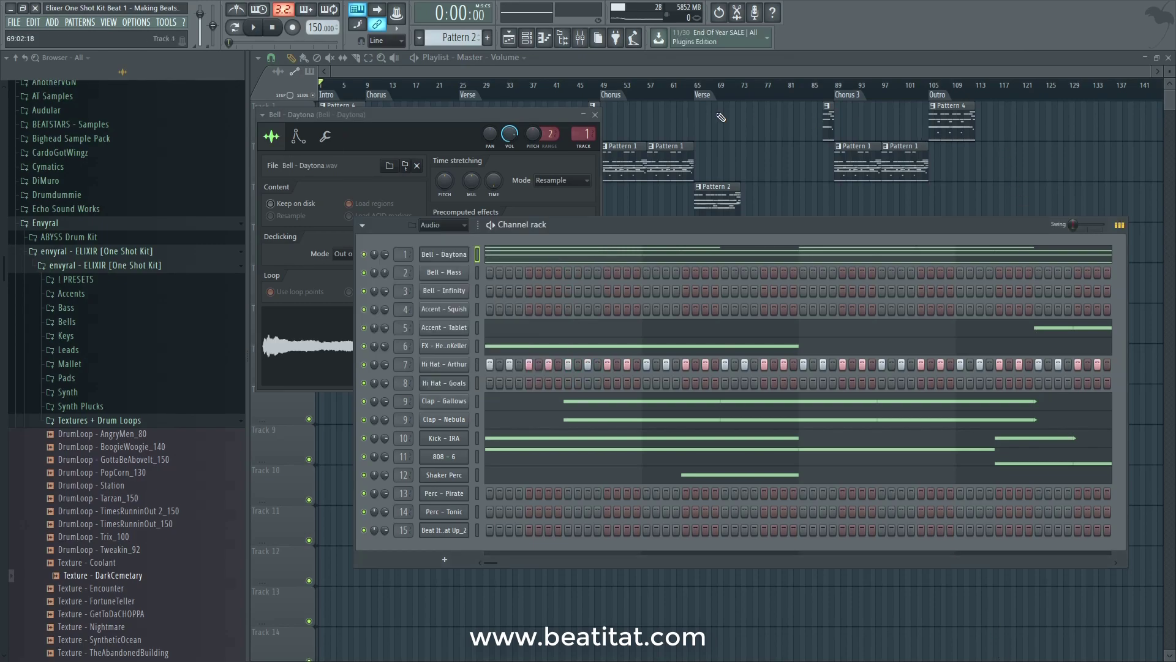
key(F12)
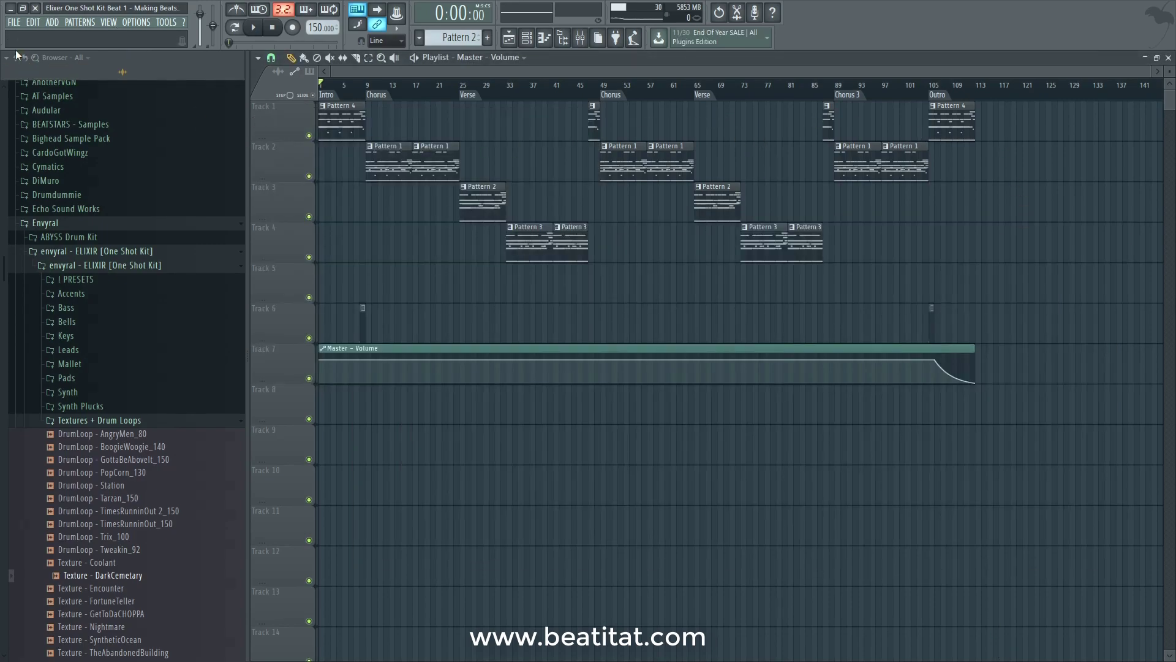
Open the recent project "Elixer One Shot Kit Beat 2 Melodic Fantasy Trap.flp".
click(13, 23)
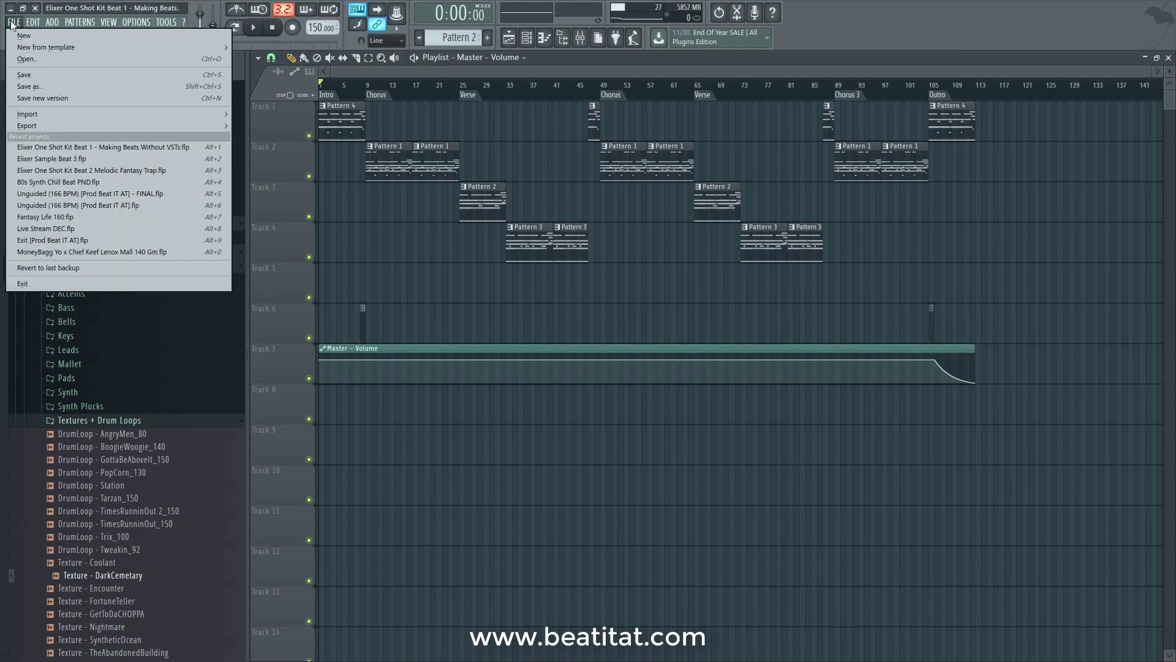
click(102, 171)
click(304, 57)
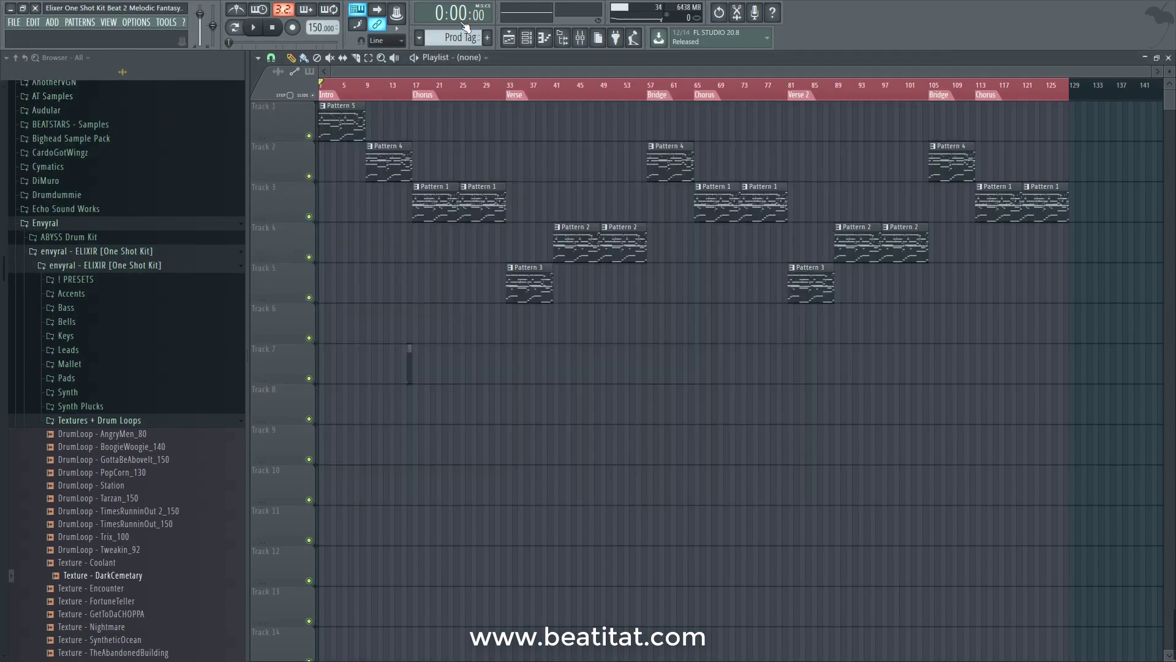
Show the channel rack and examine the Keys - Yanni channel's sample, envelope and miscellaneous settings.
click(526, 38)
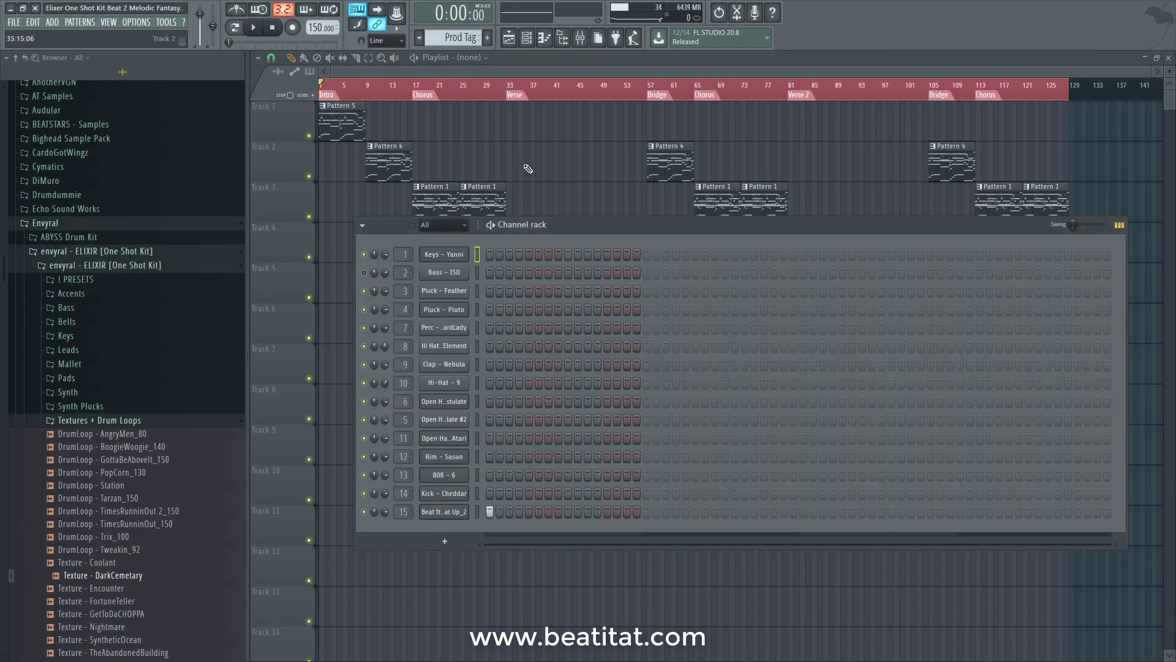
click(466, 257)
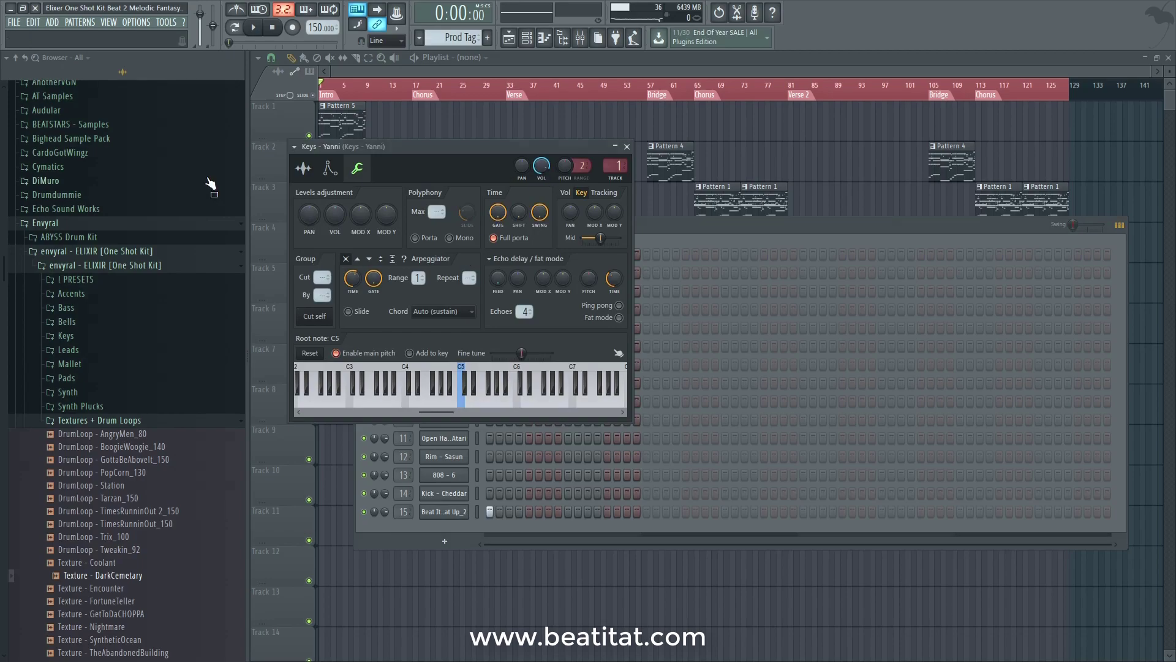
click(303, 168)
click(328, 168)
click(302, 167)
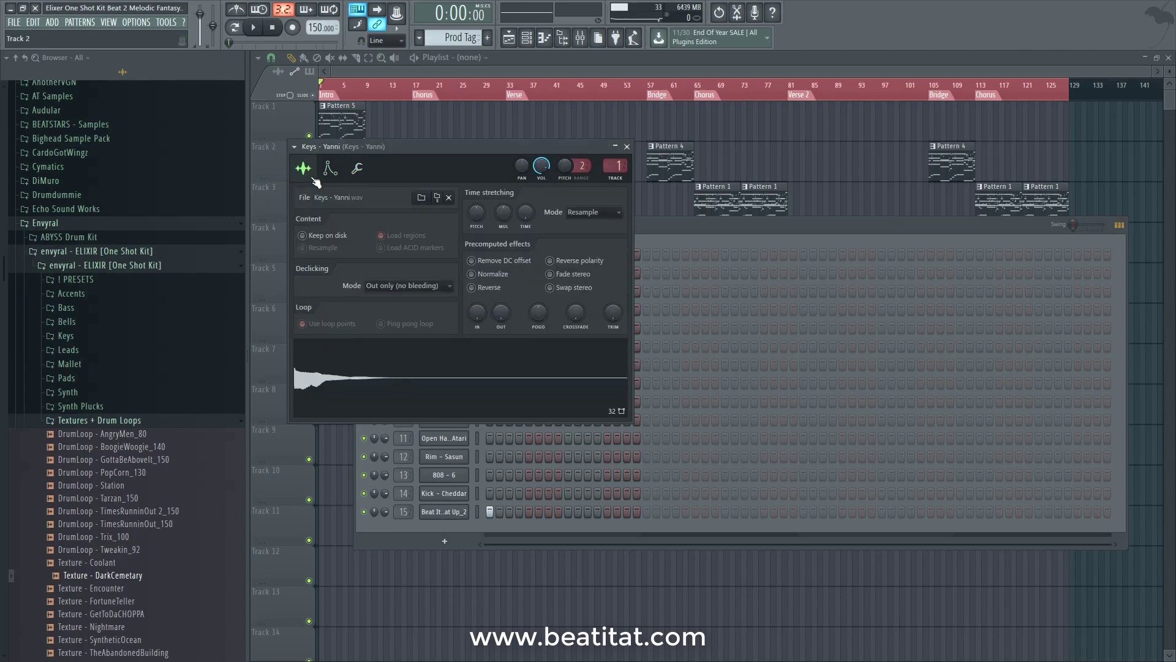
click(357, 168)
click(640, 241)
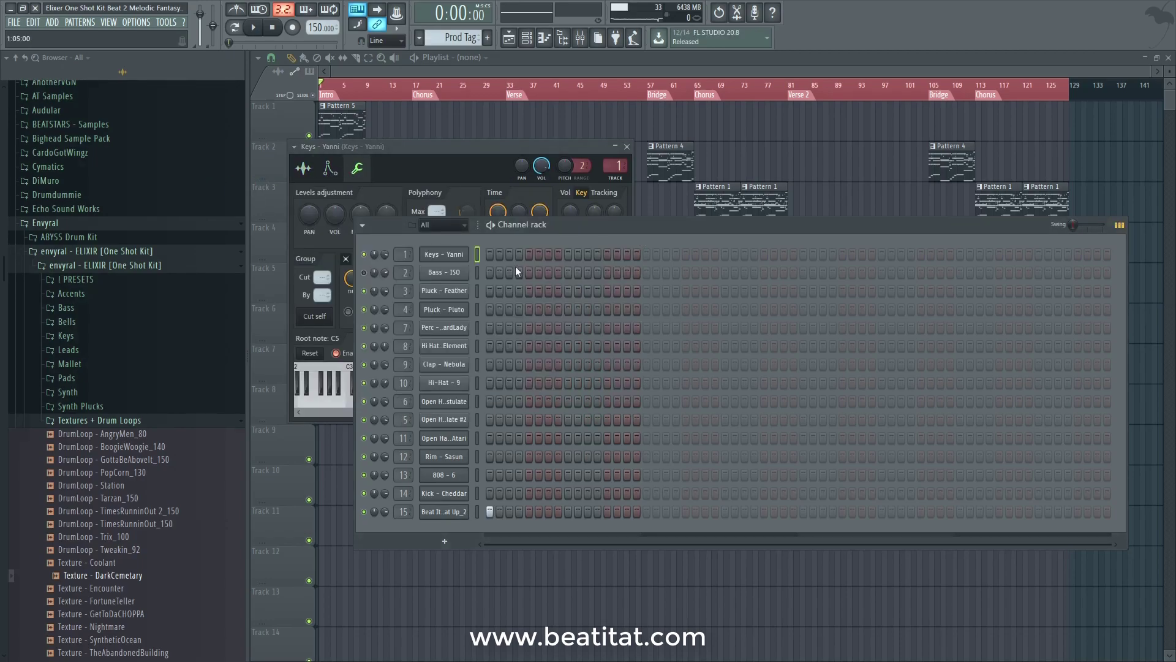
Examine the sampler settings of the Pluck - Feather and Pluck - Pluto channels and return to the playlist.
click(450, 294)
click(367, 203)
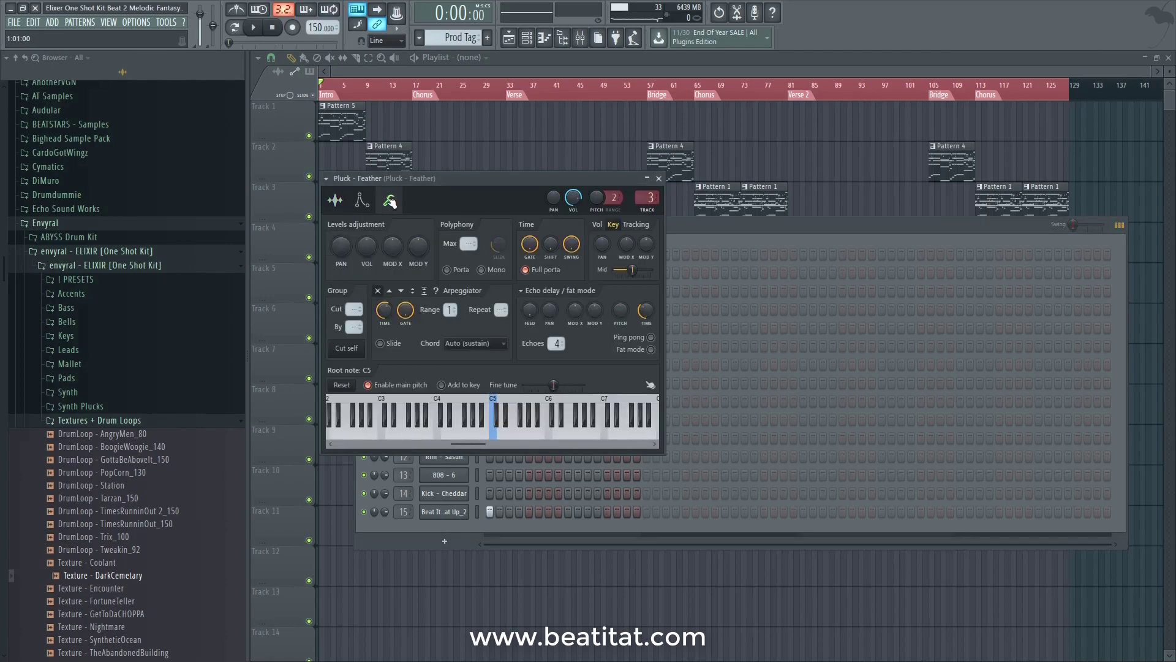
click(681, 253)
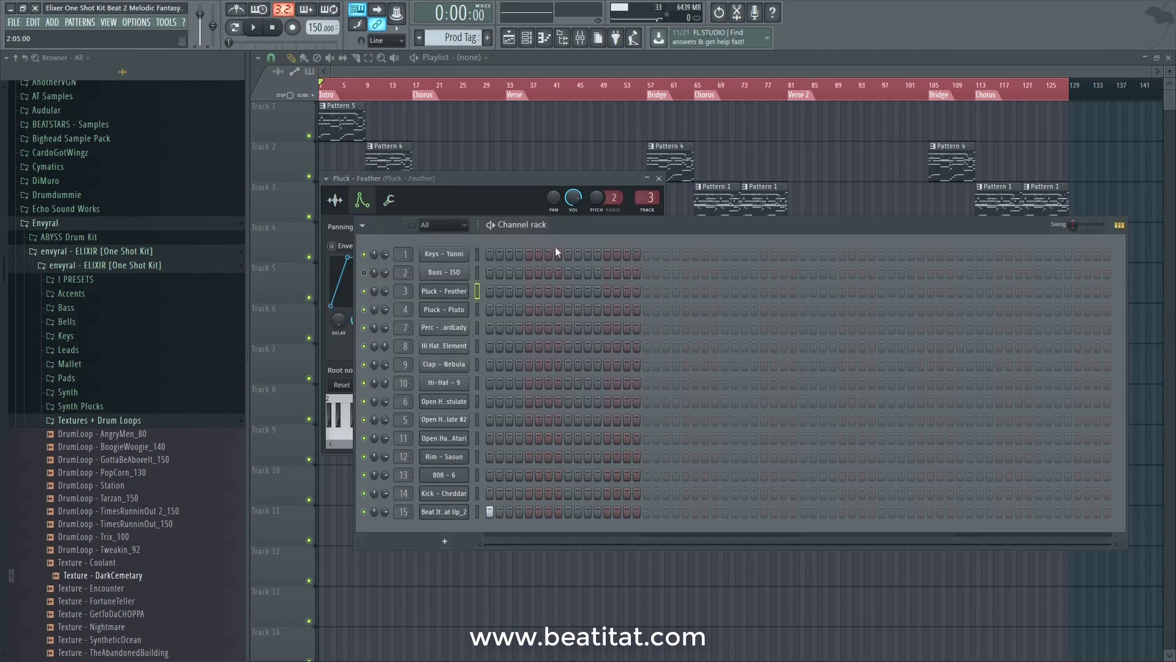
click(435, 309)
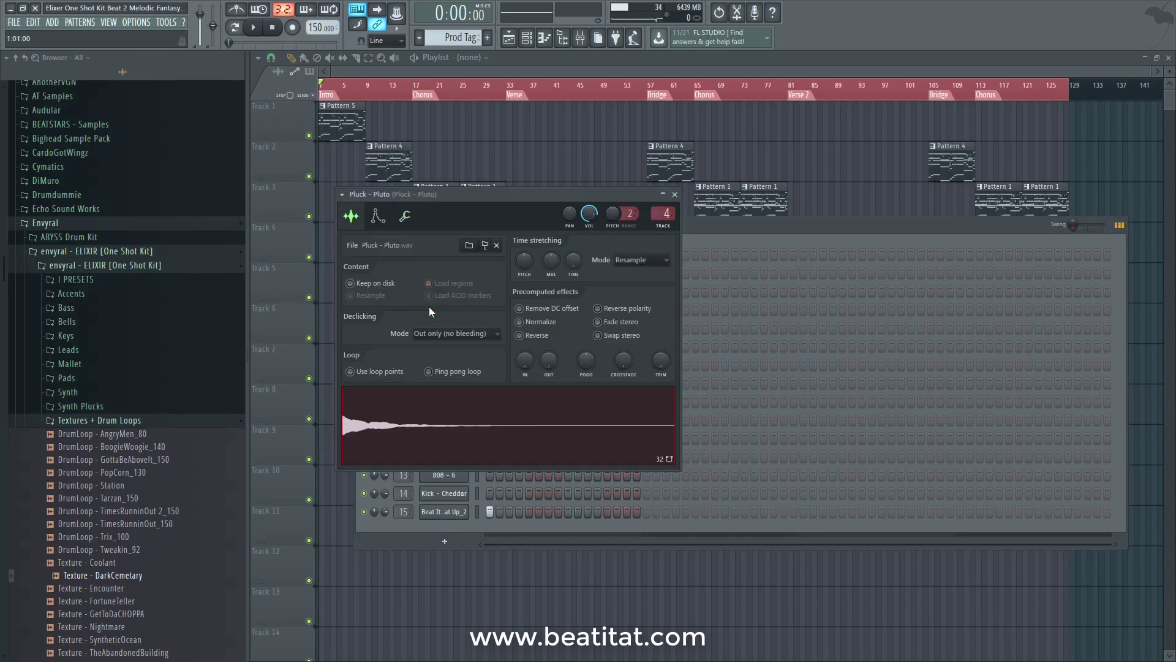
click(379, 215)
click(529, 158)
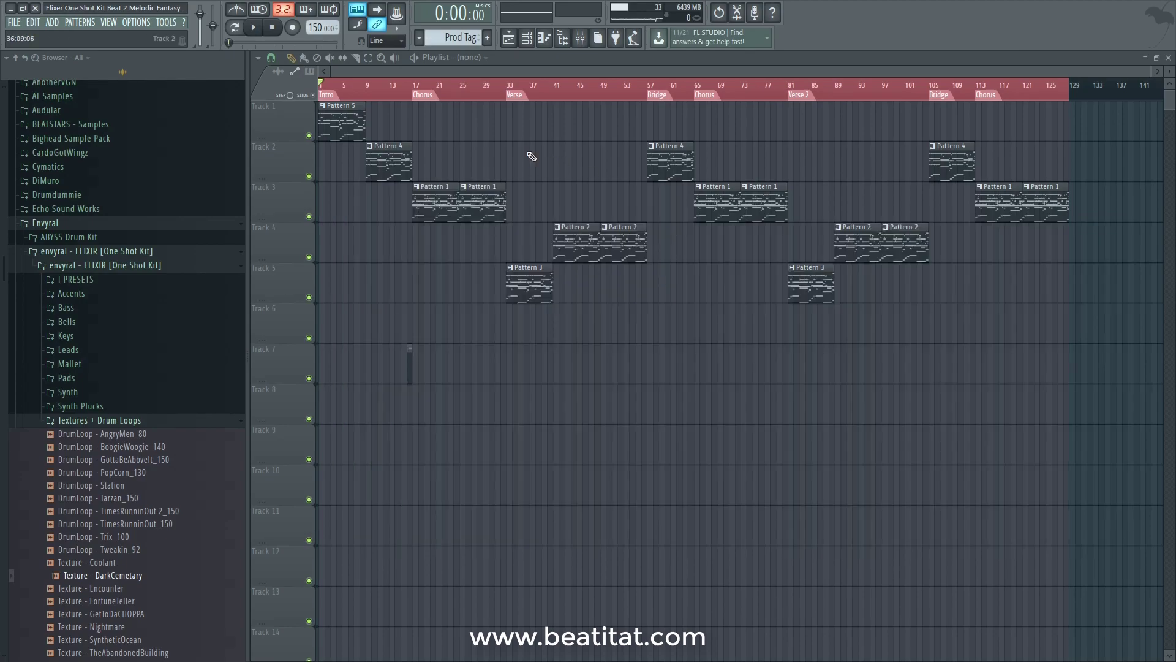
Play the arrangement and inspect the mixer effect chains from Keys - Yanni through Special Open Hats, returning to Pluck - Pluto.
key(space)
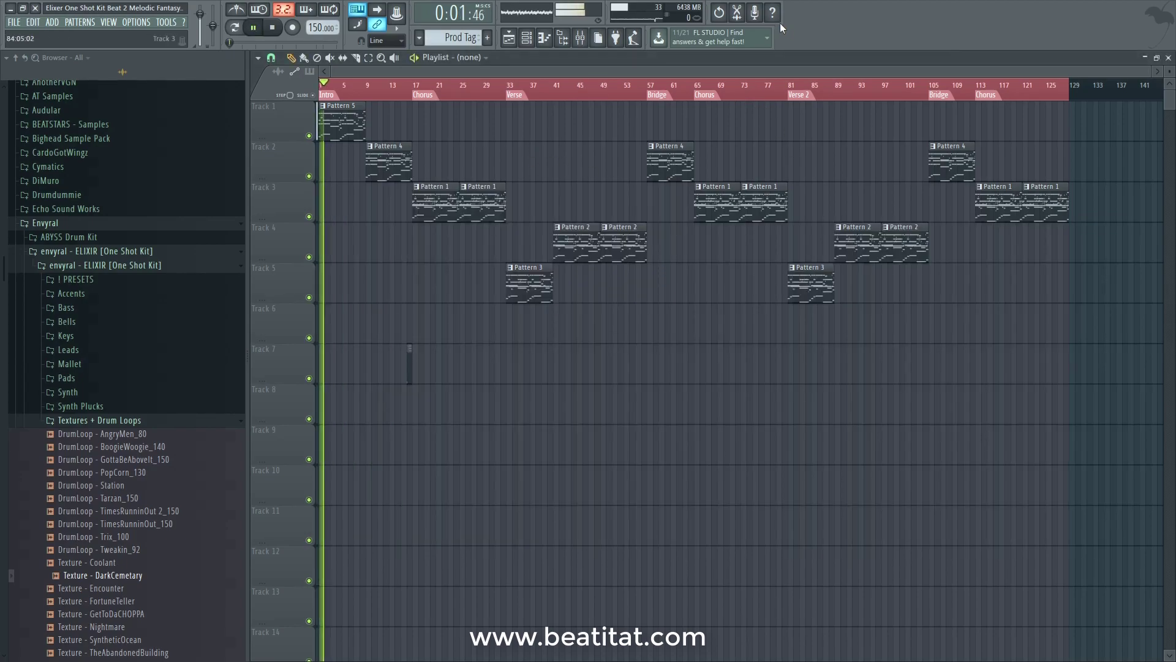
click(580, 38)
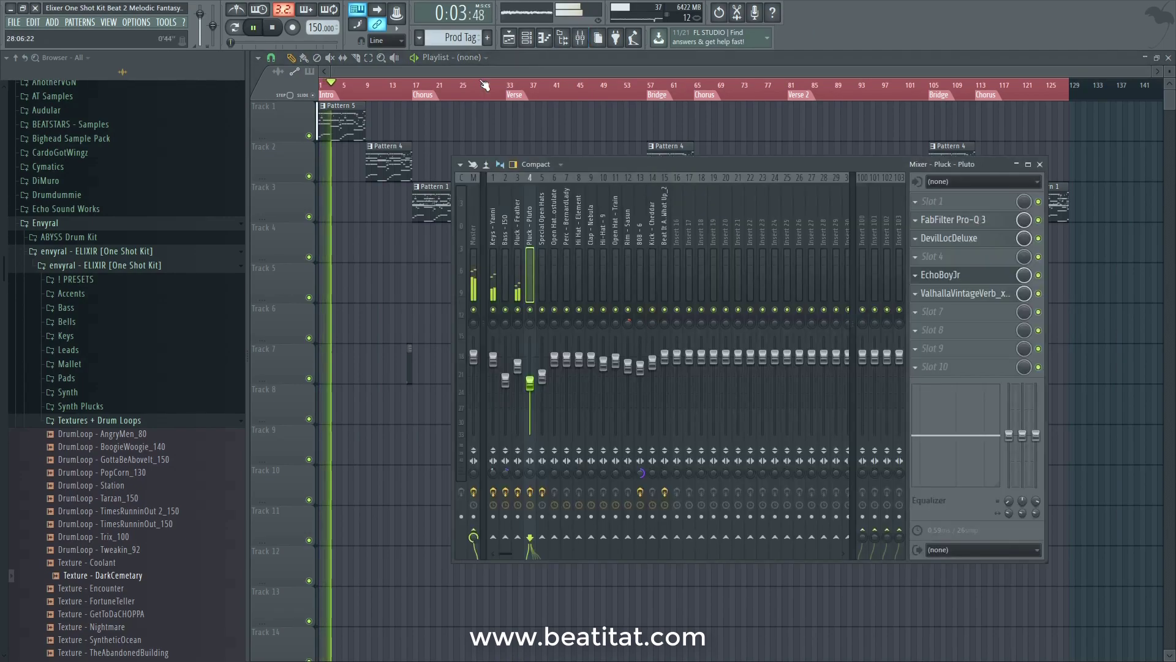
click(488, 247)
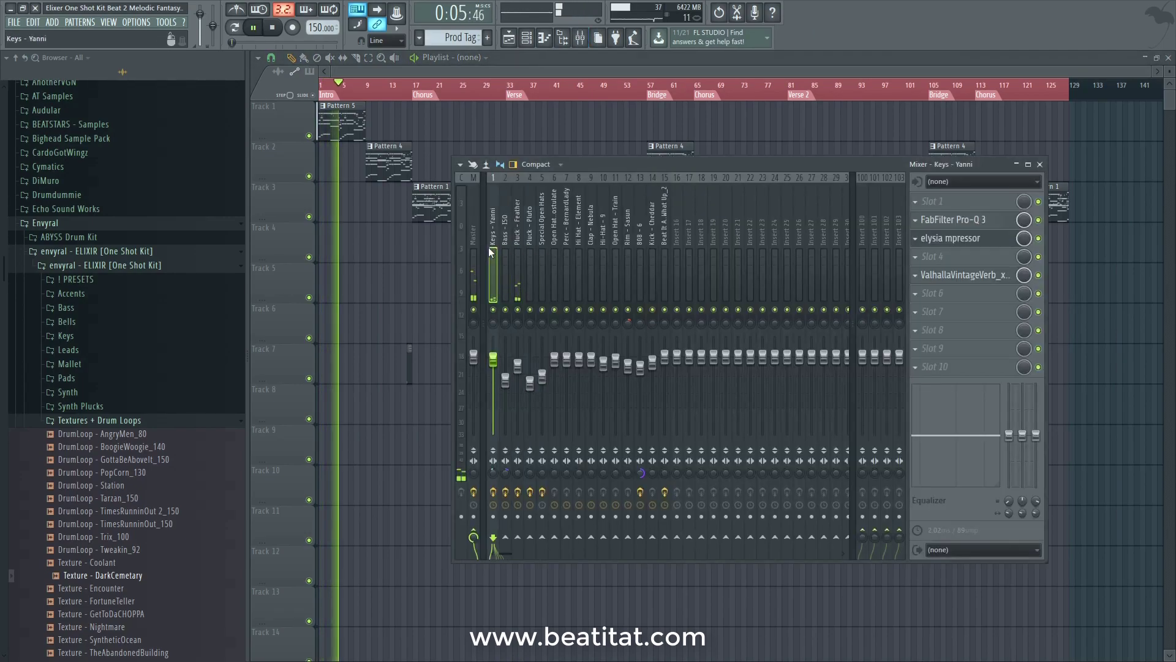
key(Right)
key(Right)
key(Right)
key(Right)
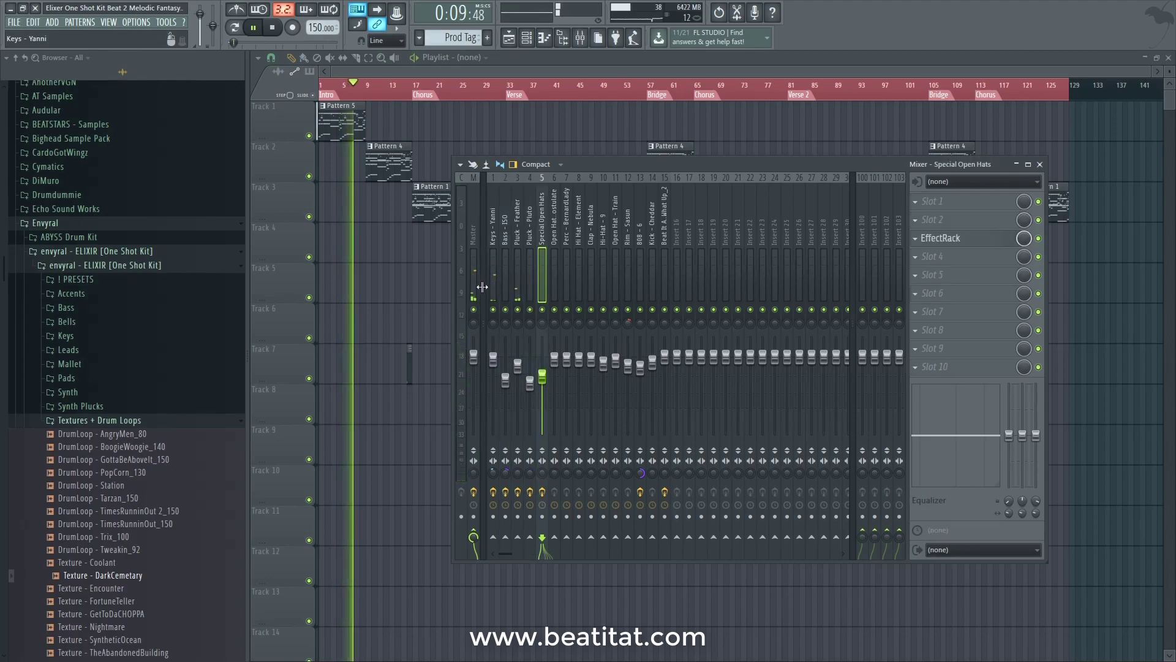
key(Left)
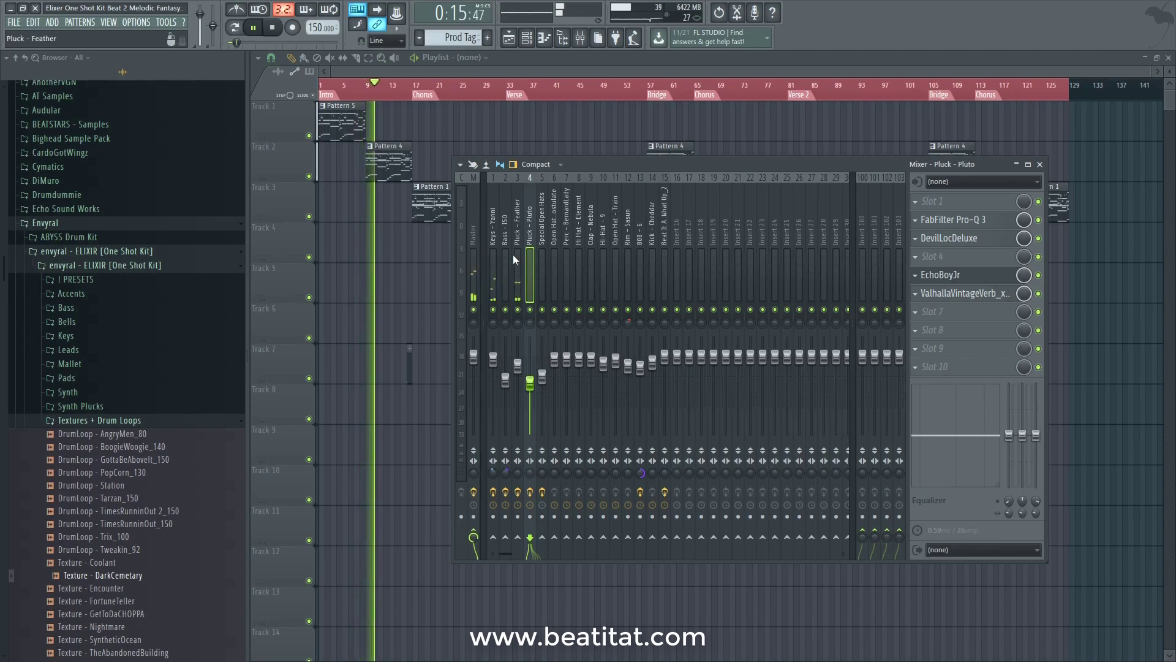
Check the effect slots of the drum mixer tracks from Special Open Hats through Rim - Sasun.
key(Right)
key(Right)
key(Right)
key(Right)
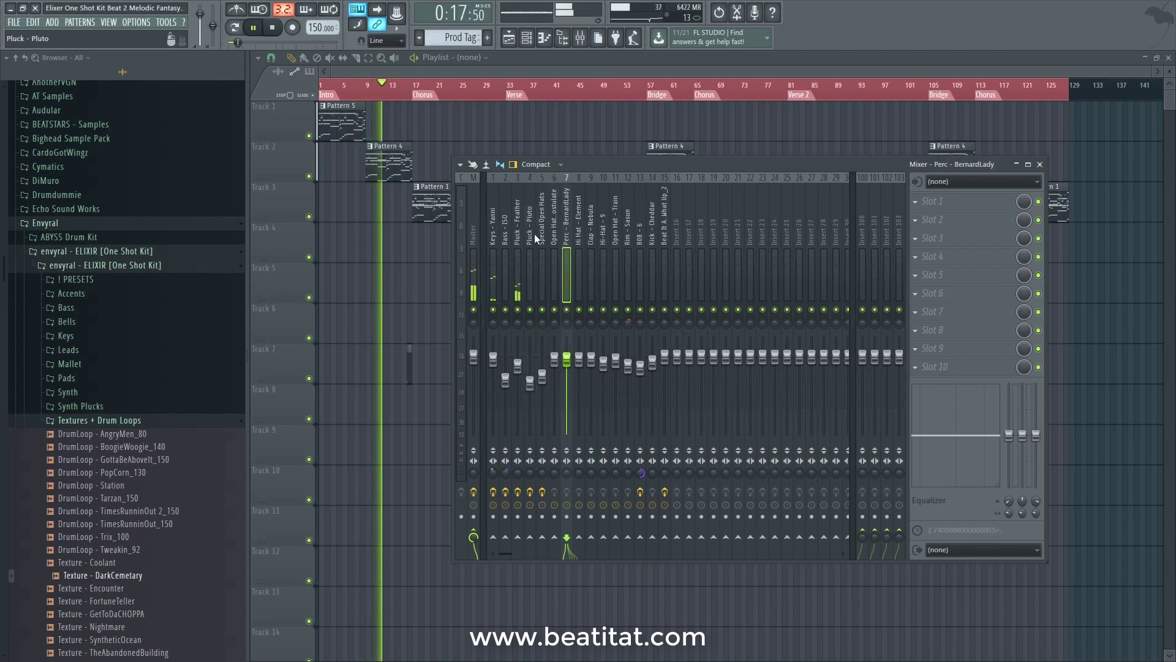
key(Right)
key(Right)
key(Right)
key(Right)
key(Right)
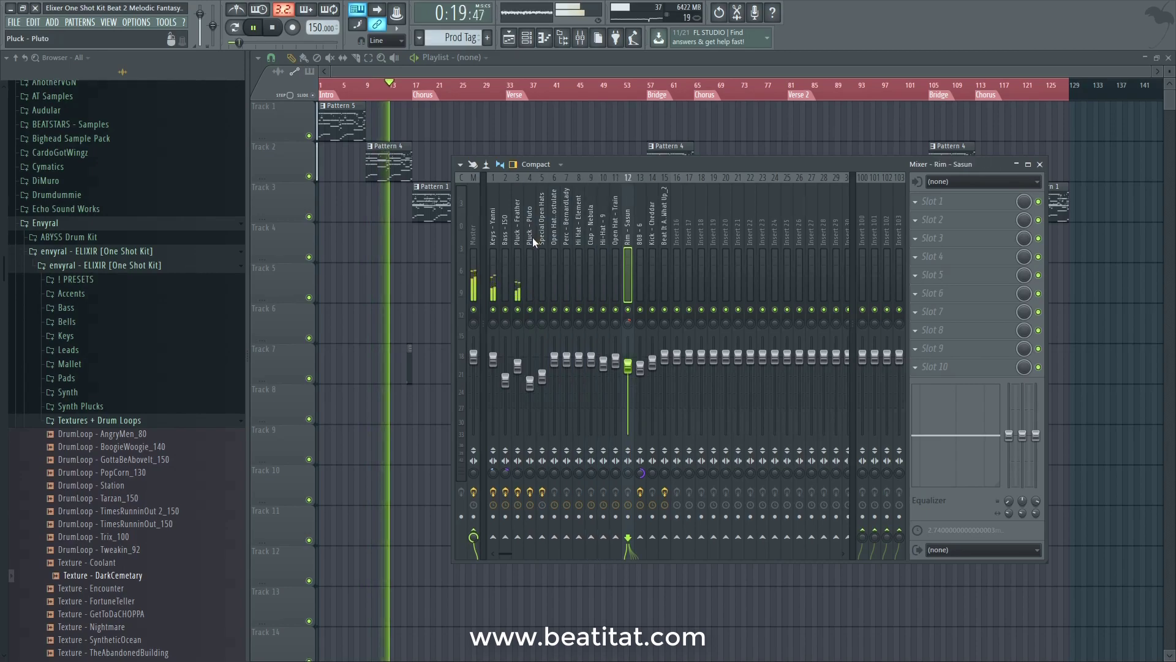
Step back through the mixer tracks from Rim - Sasun to Pluck - Pluto to review its effect chain.
key(Left)
key(Left)
key(Left)
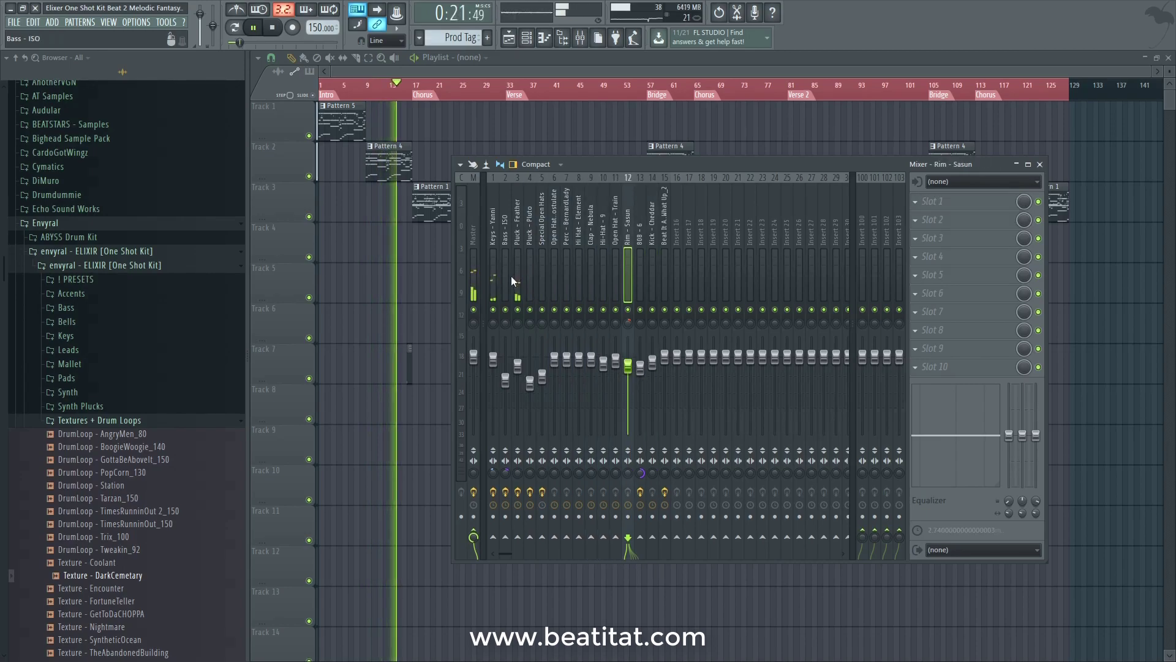
key(Left)
key(Left)
key(Left)
key(Left)
key(Left)
key(Left)
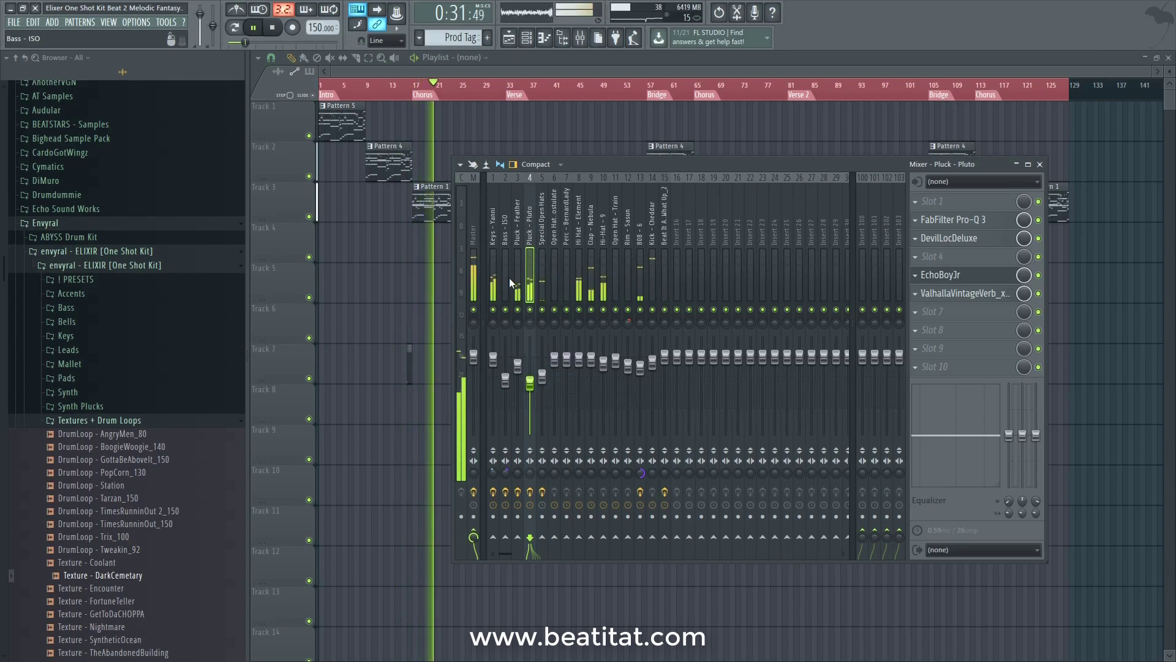
Inspect the 808 - 6 effect chain and step back through the drum tracks to Open Hat - Postulate.
click(639, 260)
key(Left)
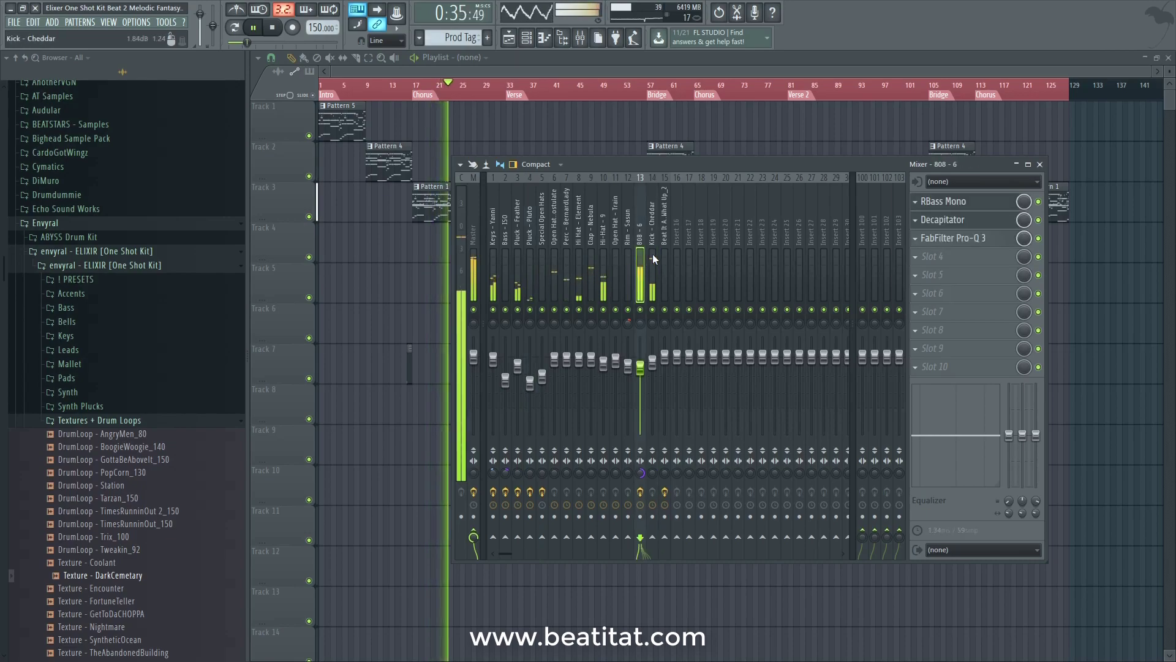
key(Left)
key(Left)
key(Left)
key(Left)
key(Left)
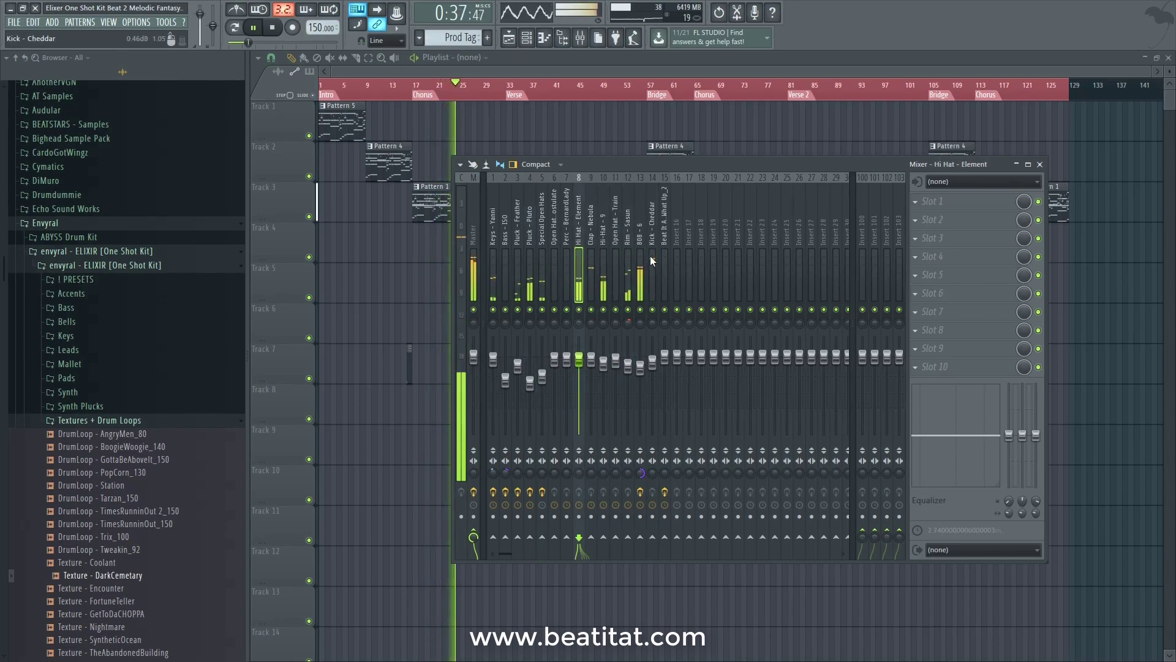
key(Left)
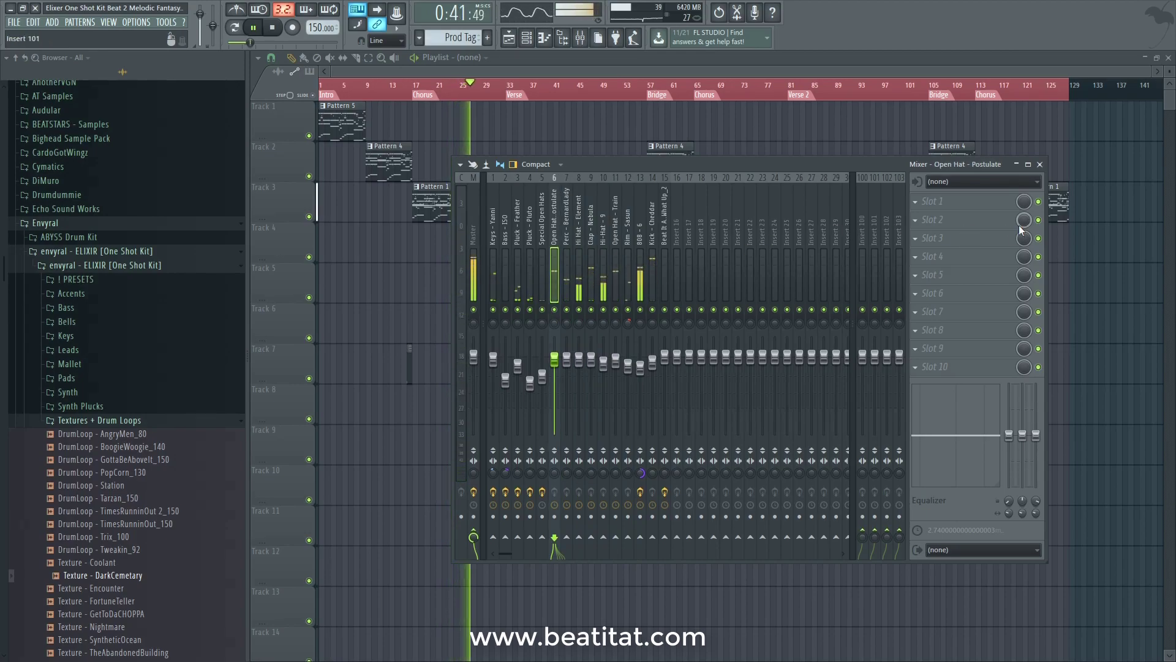
Check the Pluck - Feather track's effects, close the mixer, and listen to the arrangement before stopping playback.
drag(882, 163, 860, 183)
click(499, 256)
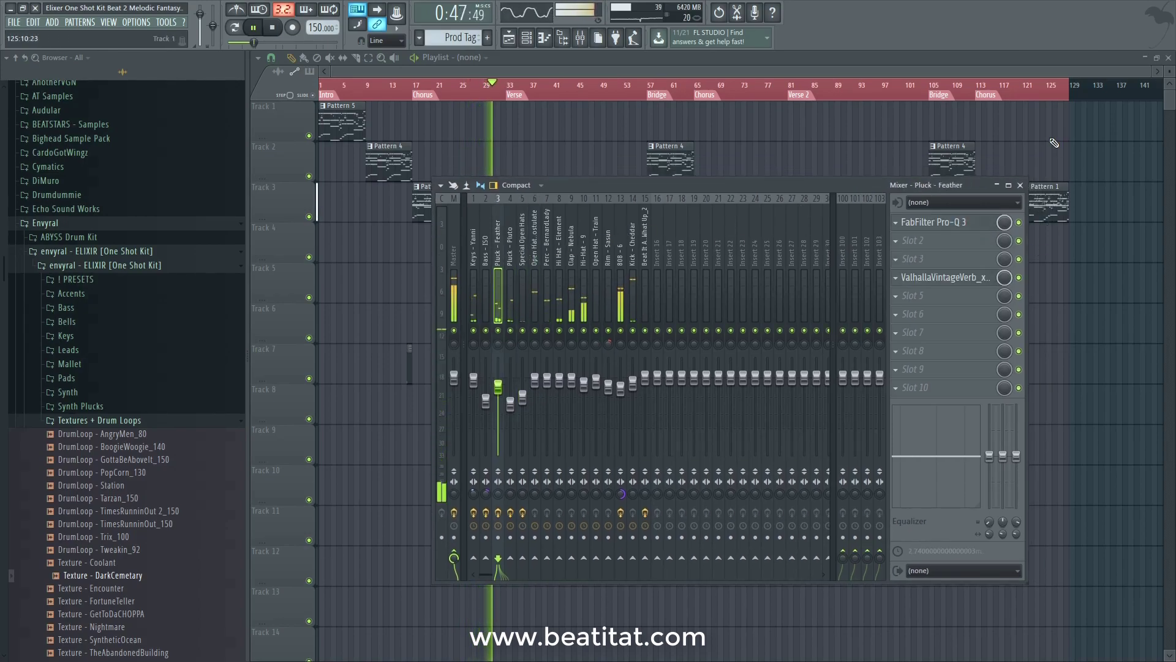
click(1019, 185)
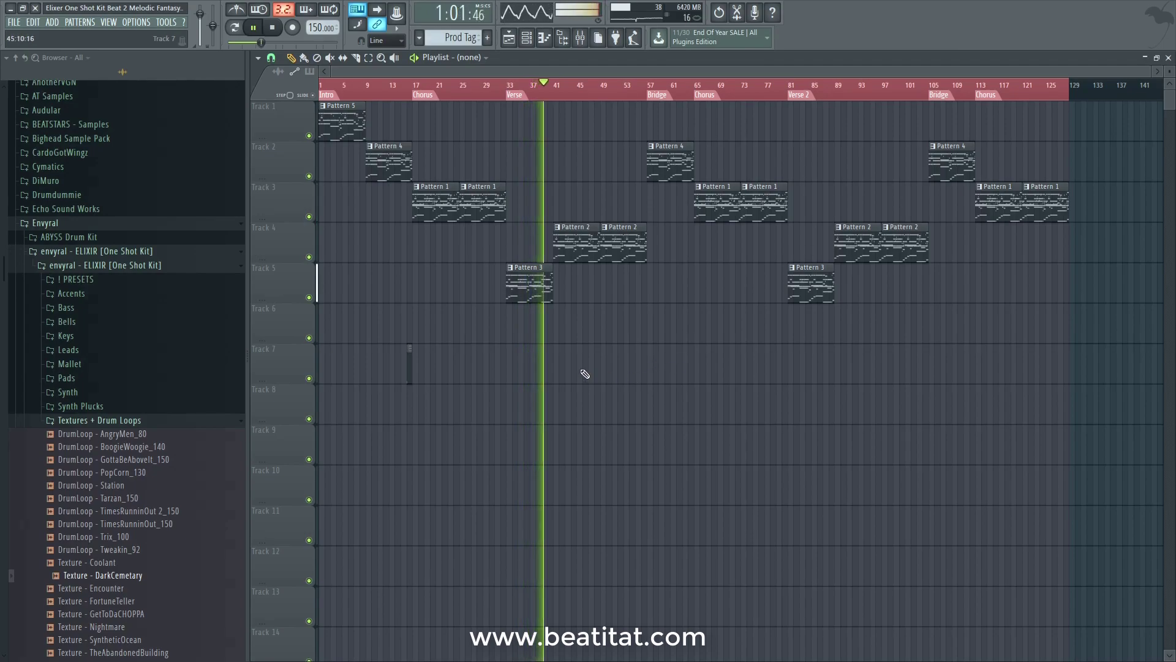
key(space)
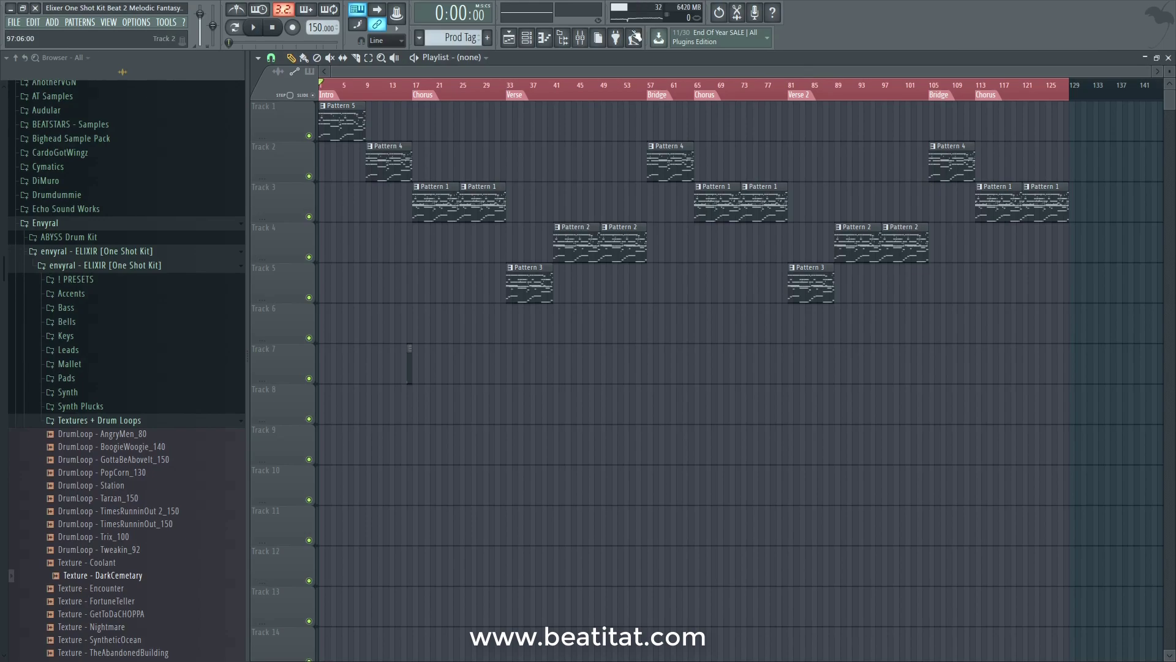
Review the effect chains of the melodic mixer tracks from Keys - Yanni through Pluck - Pluto.
click(588, 39)
click(646, 292)
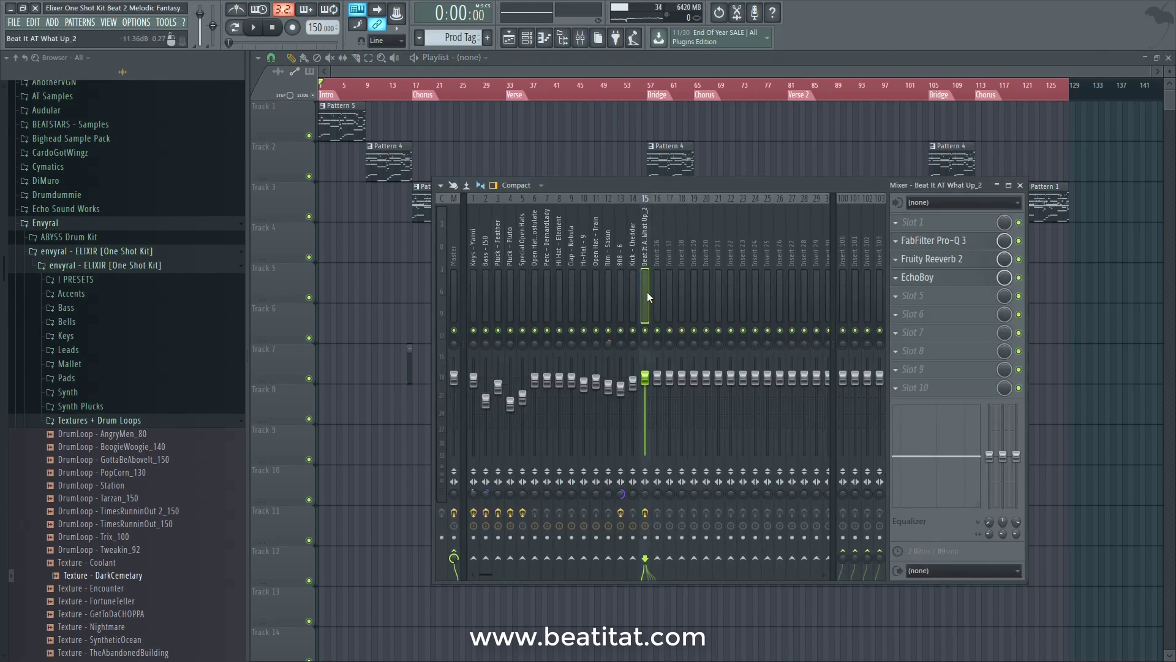
click(584, 288)
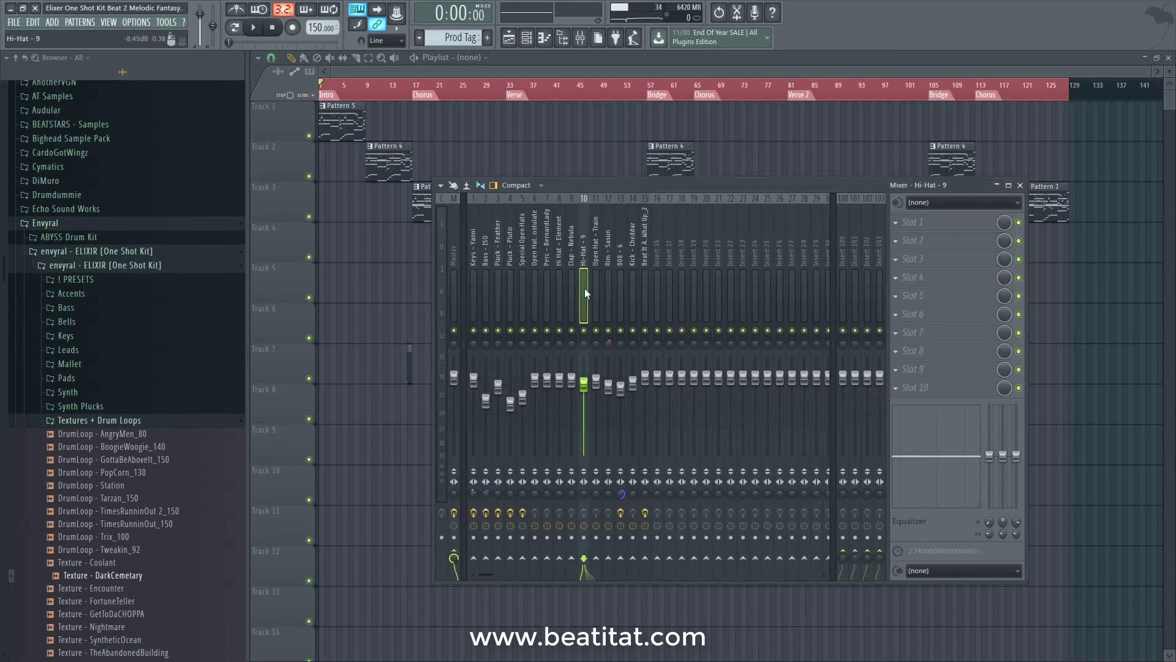
click(482, 237)
click(475, 236)
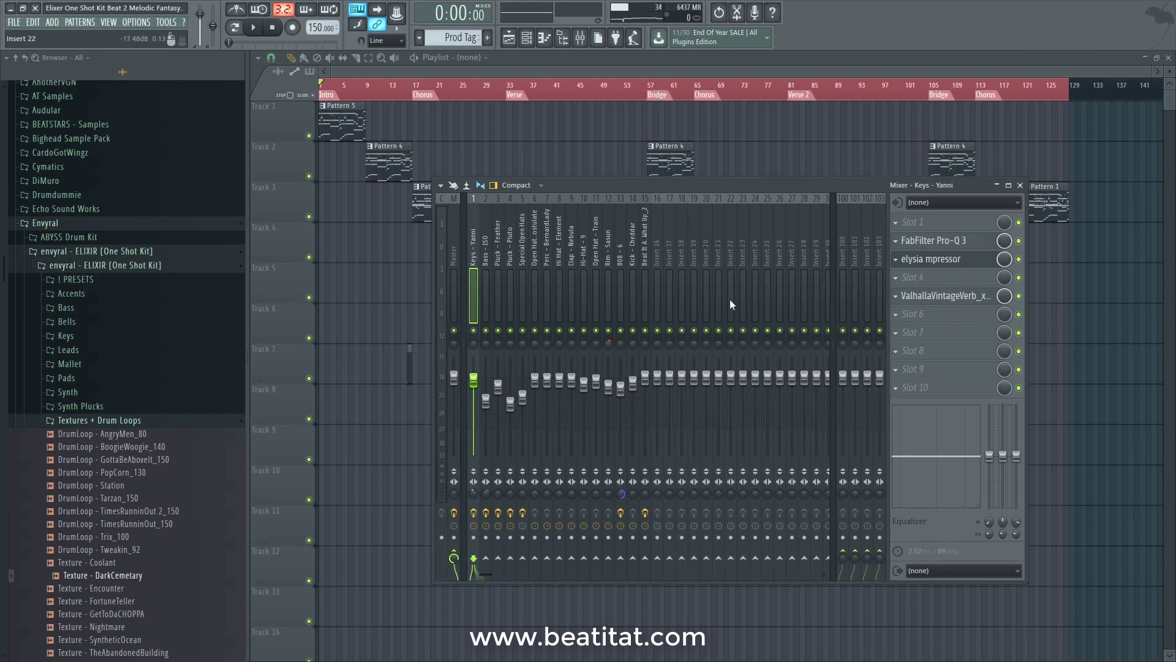
key(Right)
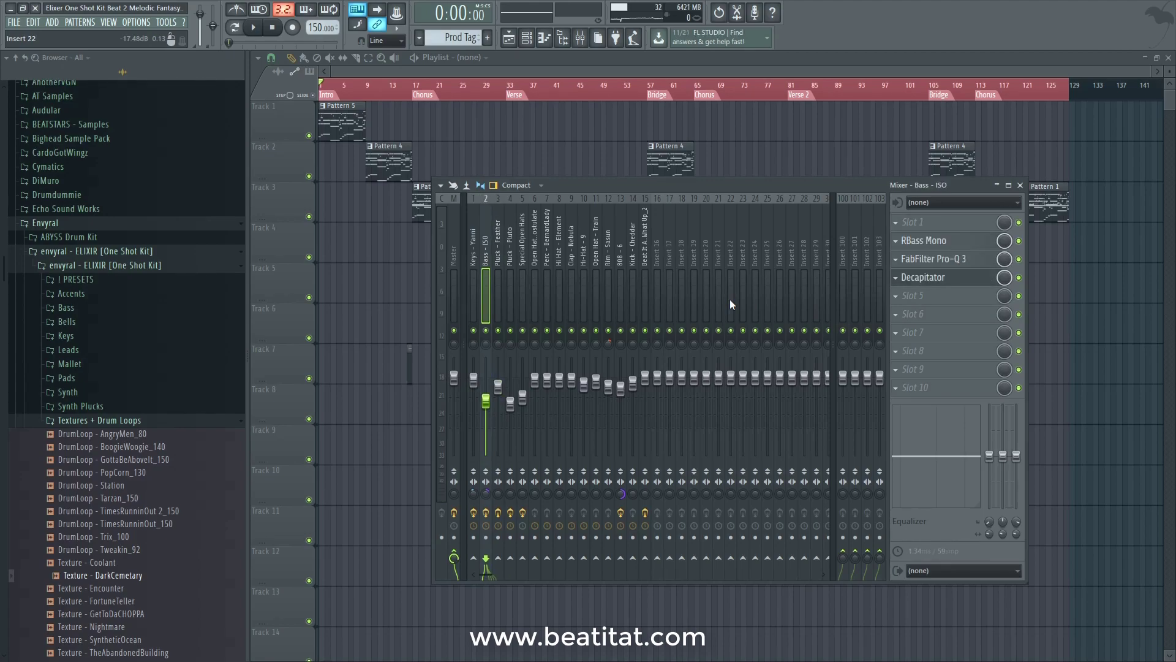
key(Right)
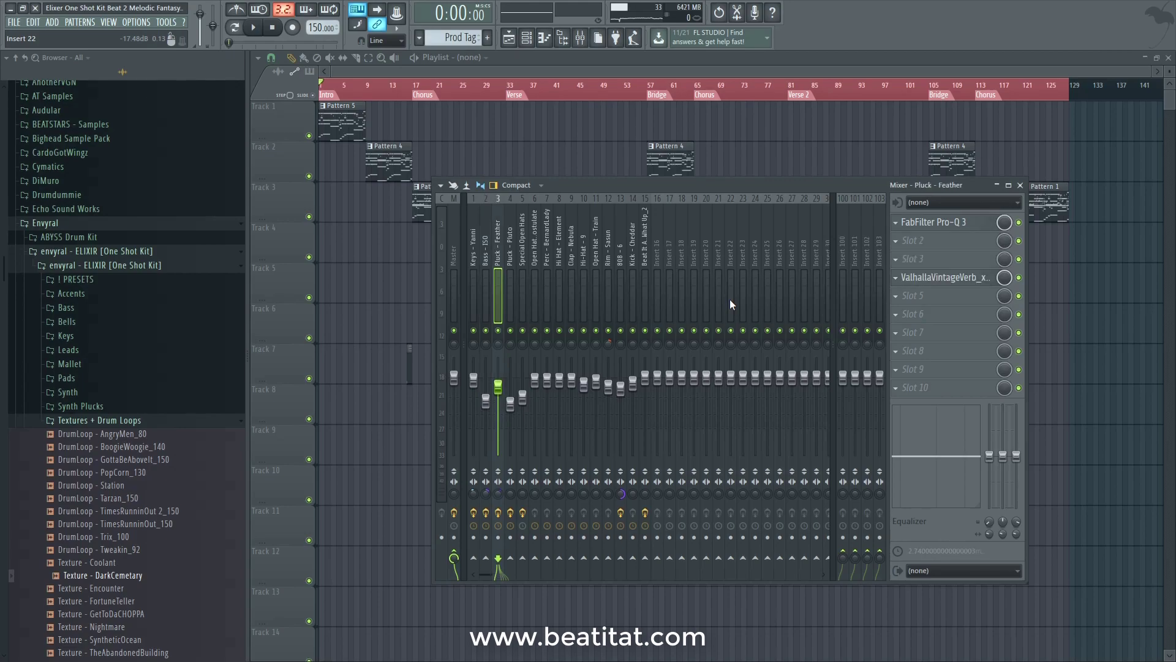
key(Right)
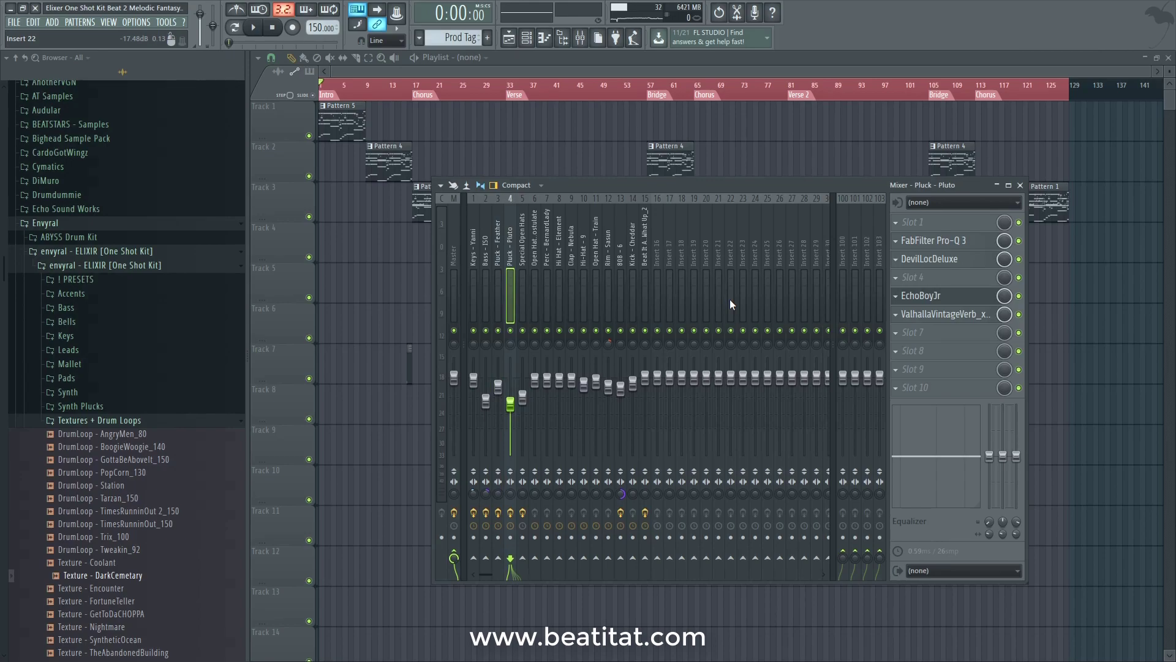
Check the effect slots of the mixer tracks from Special Open Hats through Beat It AT What Up_2 and close the mixer.
key(Right)
key(Right)
key(Right)
key(Right)
key(Right)
key(Right)
key(Right)
key(Right)
key(Right)
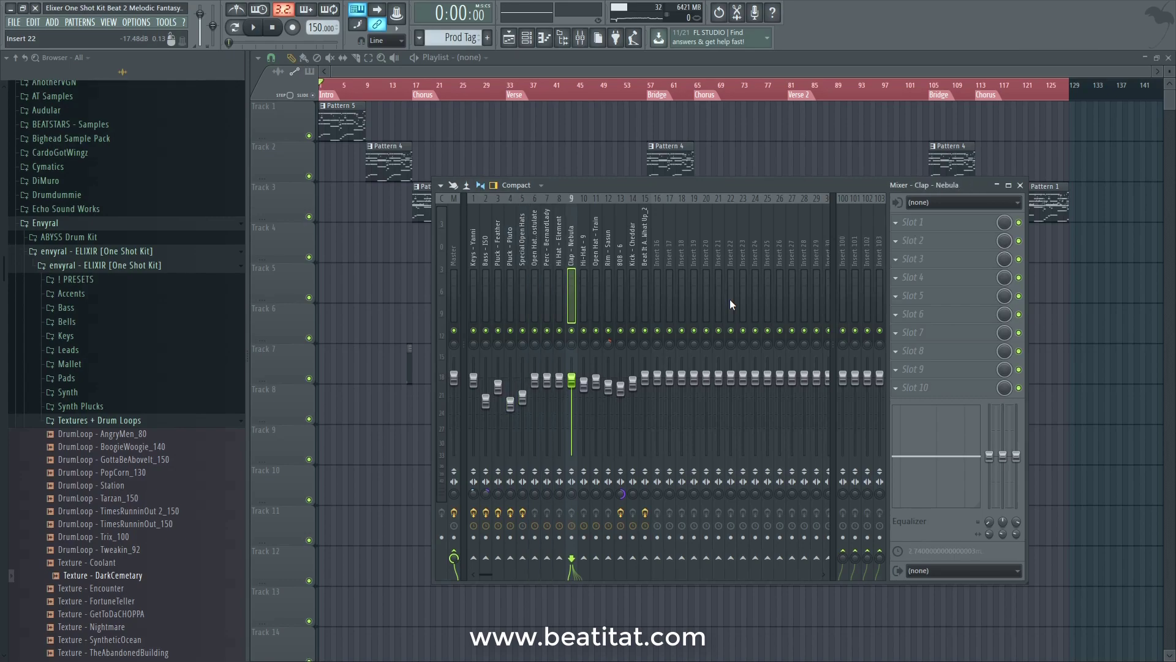
key(Right)
key(Right)
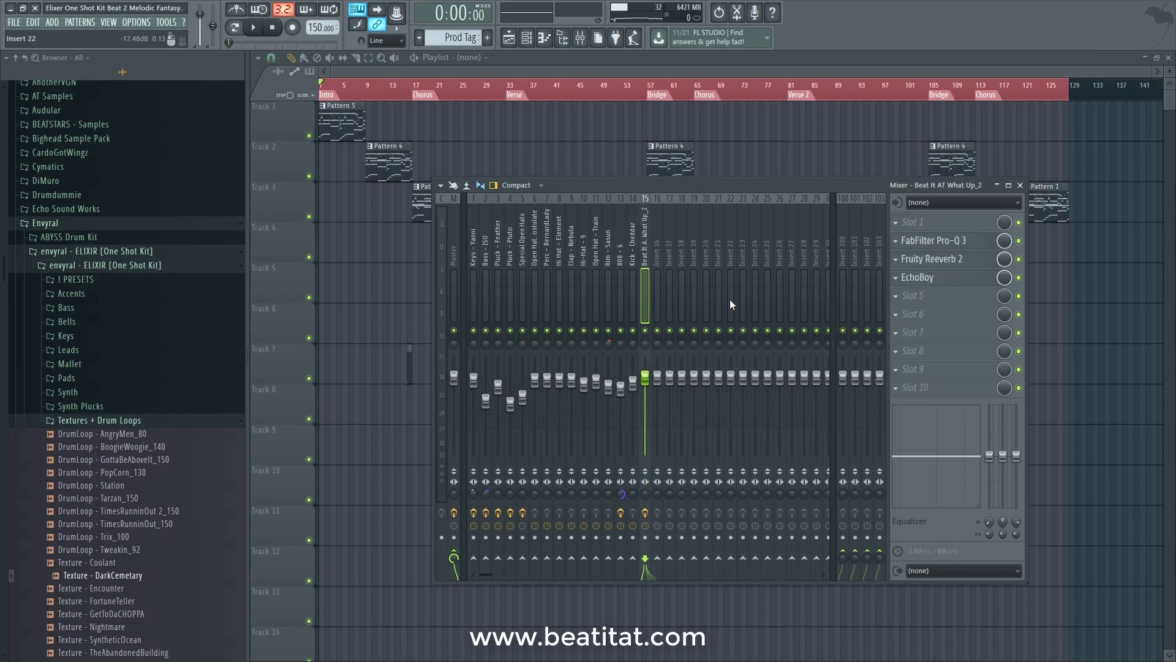
key(F9)
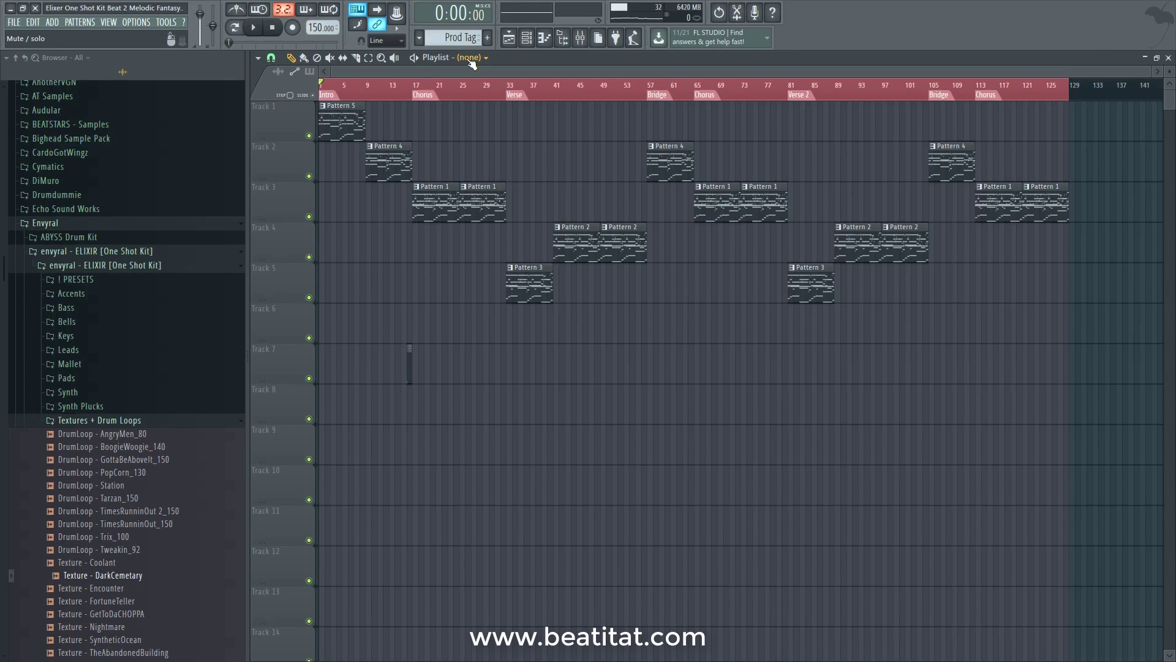
Bring up the Keys - Yanni piano roll and the channel rack, and start playing Pattern 1.
key(F7)
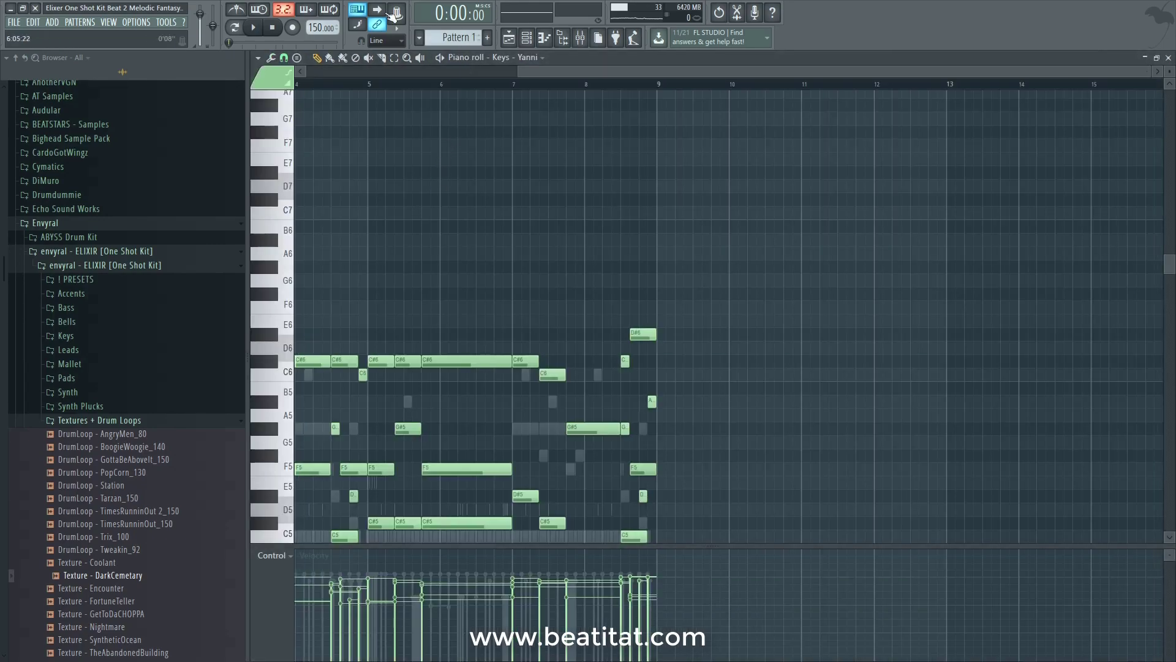
click(528, 37)
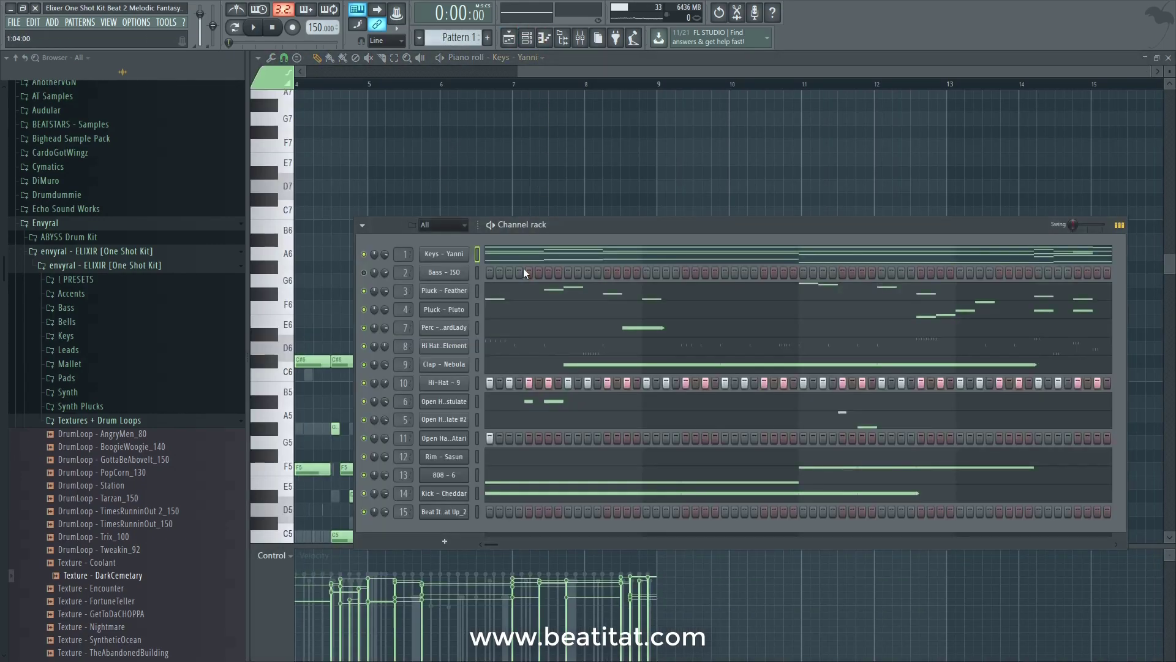
key(space)
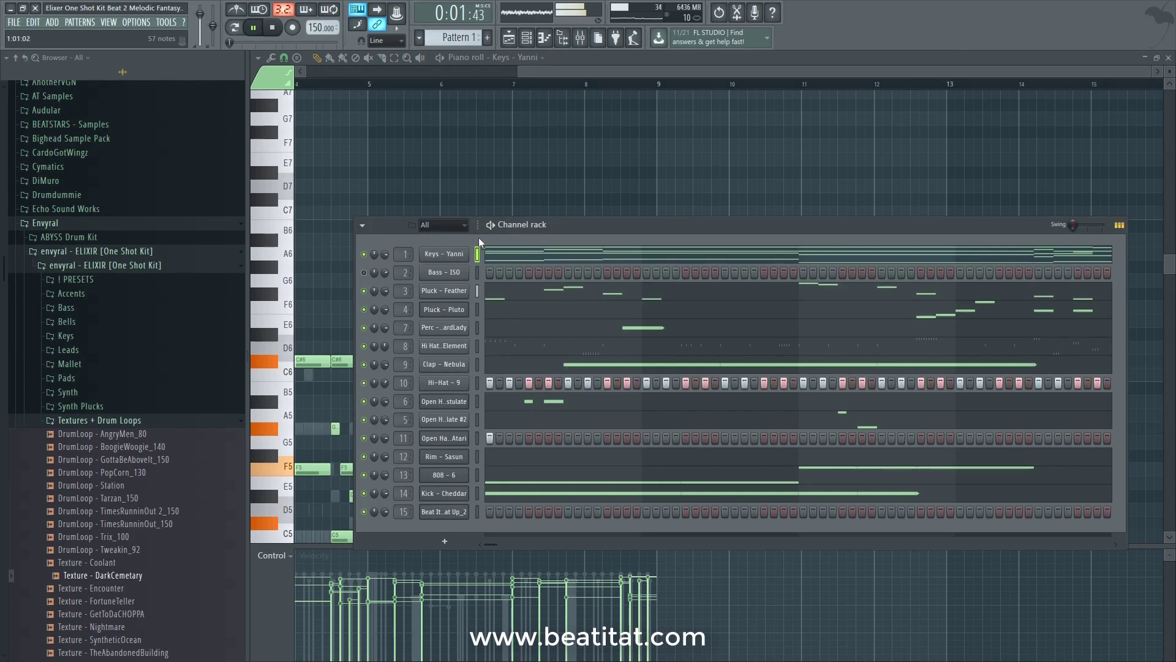
Solo the Keys - Yanni mixer track, listen while viewing its notes in the piano roll, and stop playback.
click(581, 38)
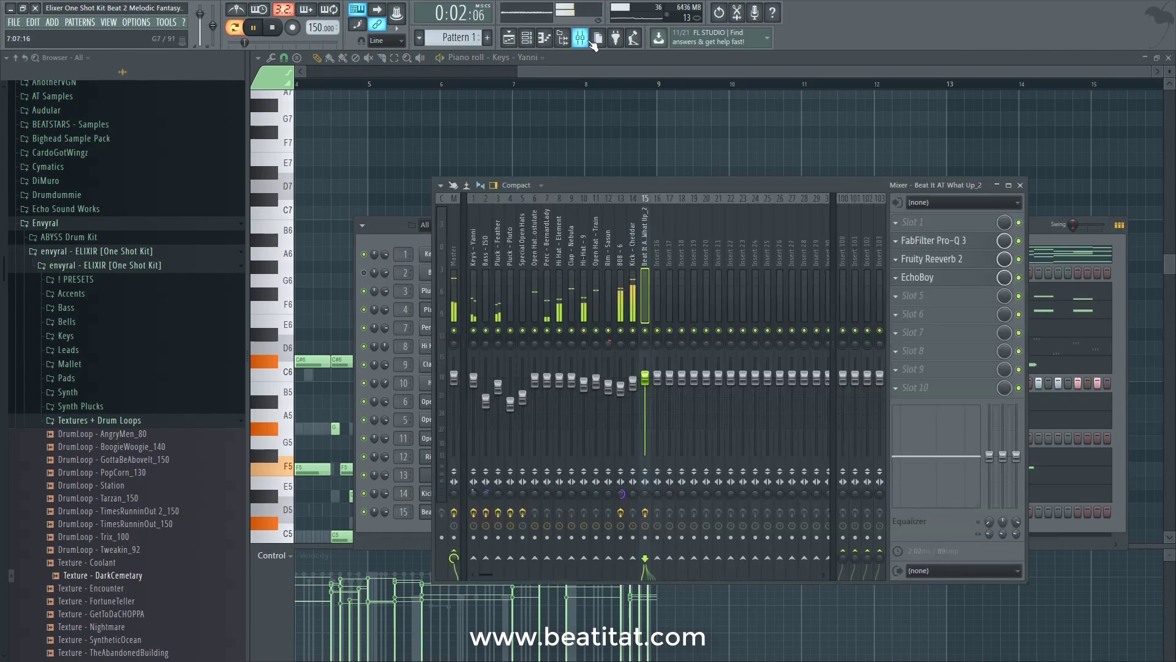
right_click(475, 331)
drag(554, 185, 714, 114)
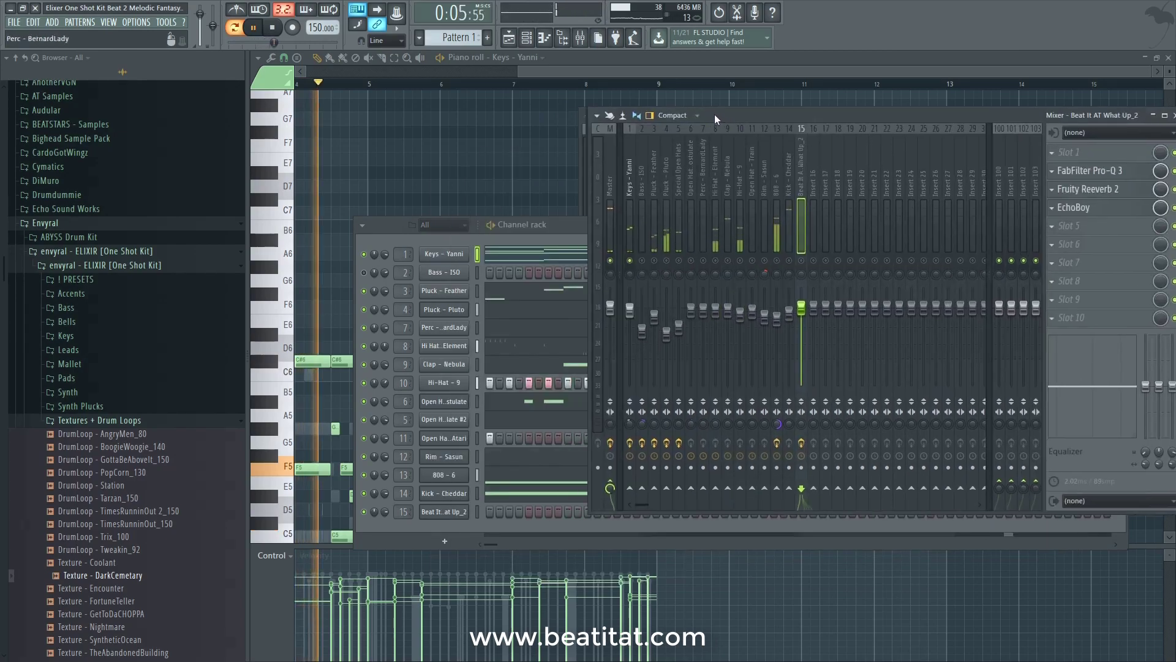
click(563, 261)
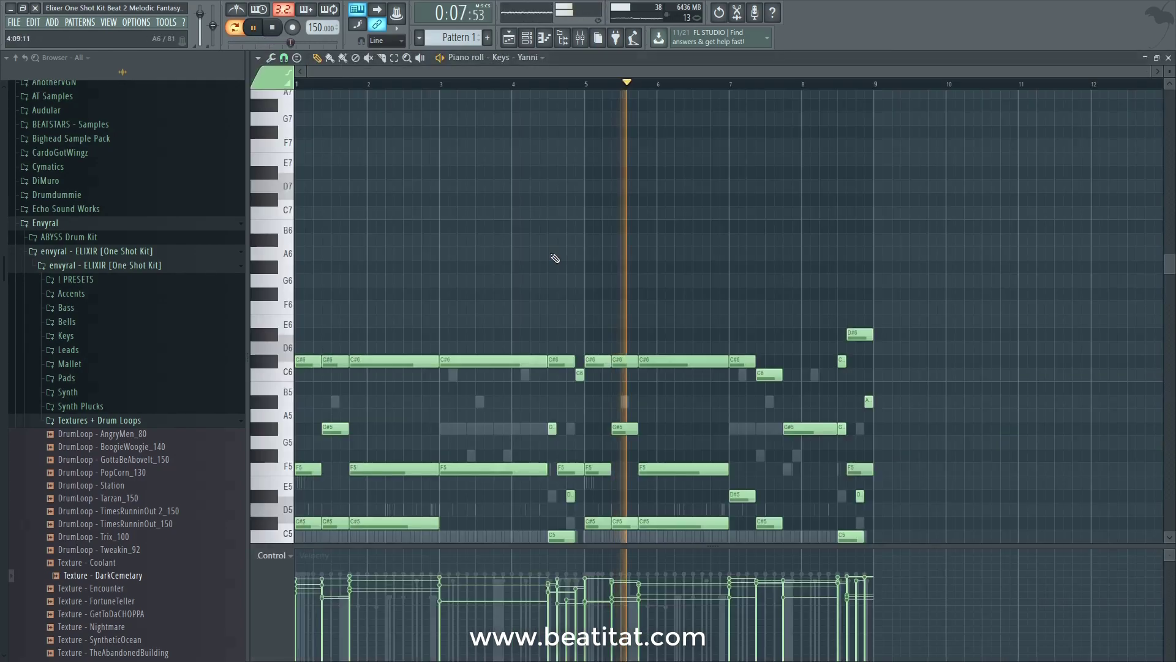
scroll(563, 265, down, 5)
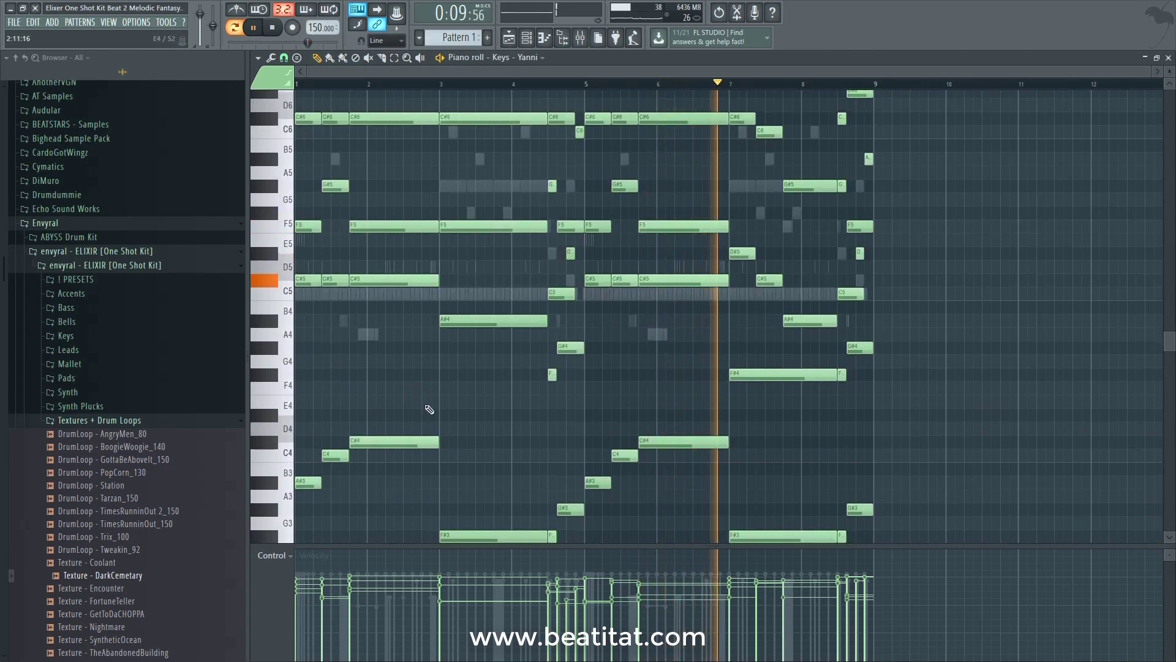
key(space)
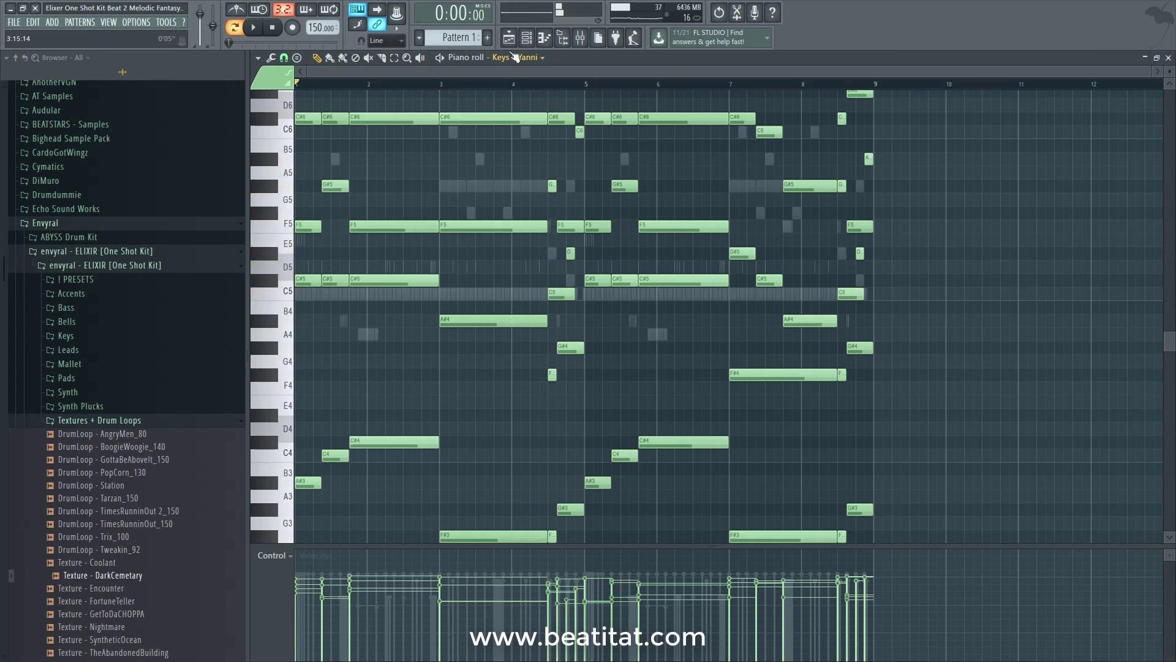
Compare the Keys - Yanni sound with FabFilter Pro-Q 3, elysia mpressor and the ValhallaVintageVerb reverb bypassed and re-enabled.
click(573, 35)
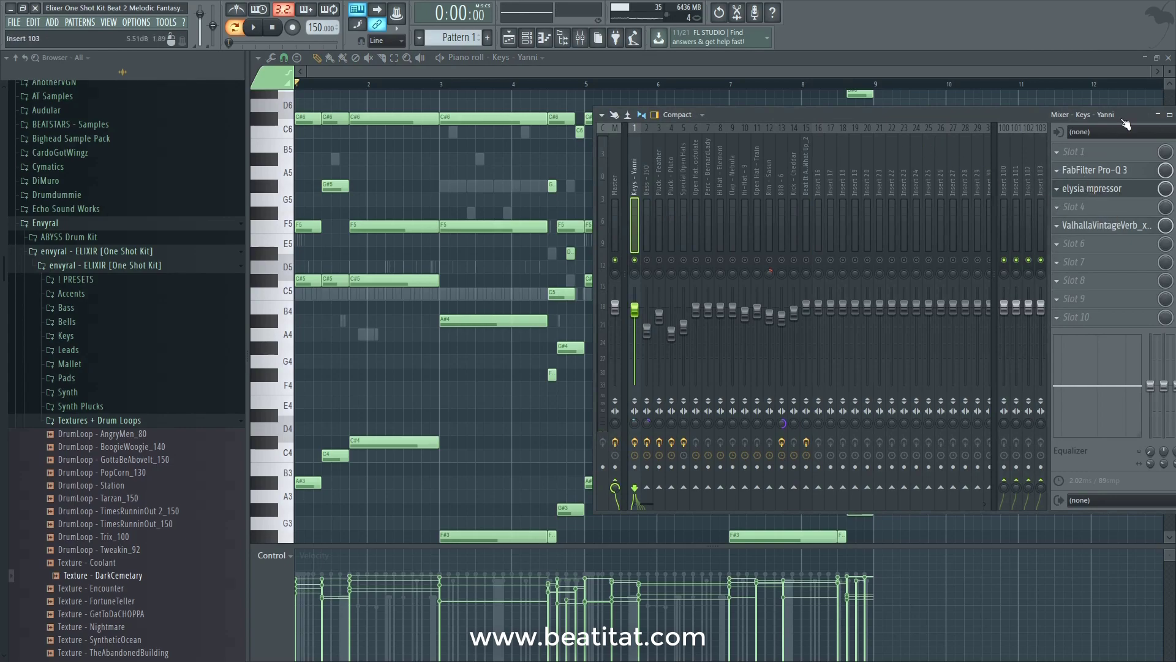
drag(1125, 116, 846, 114)
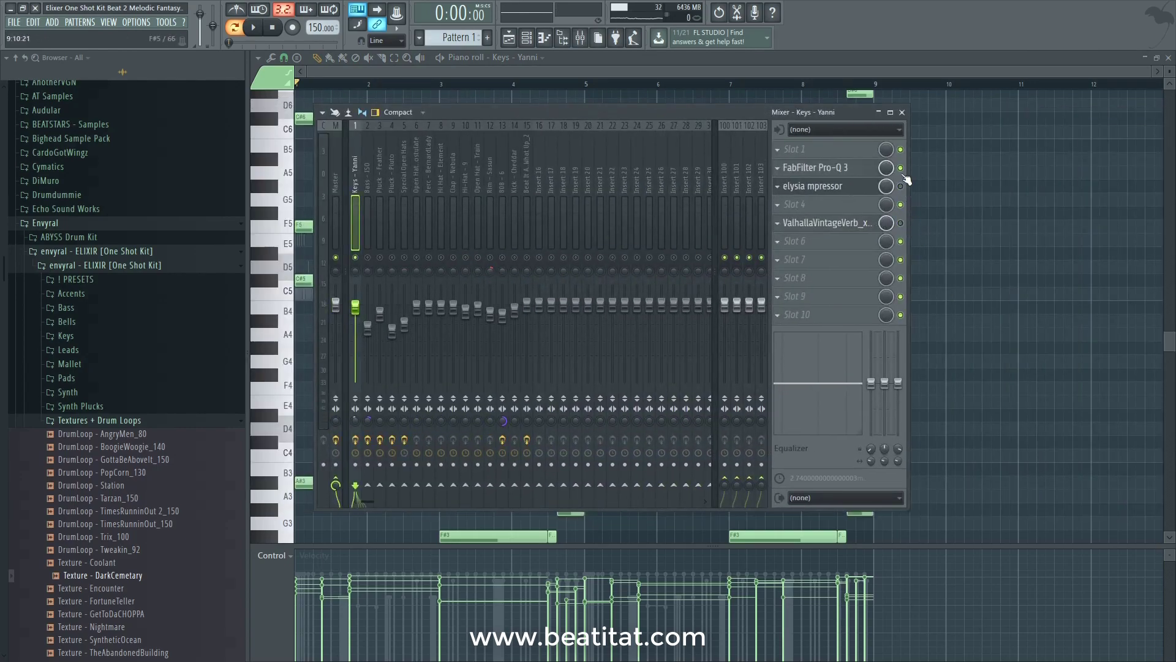
key(space)
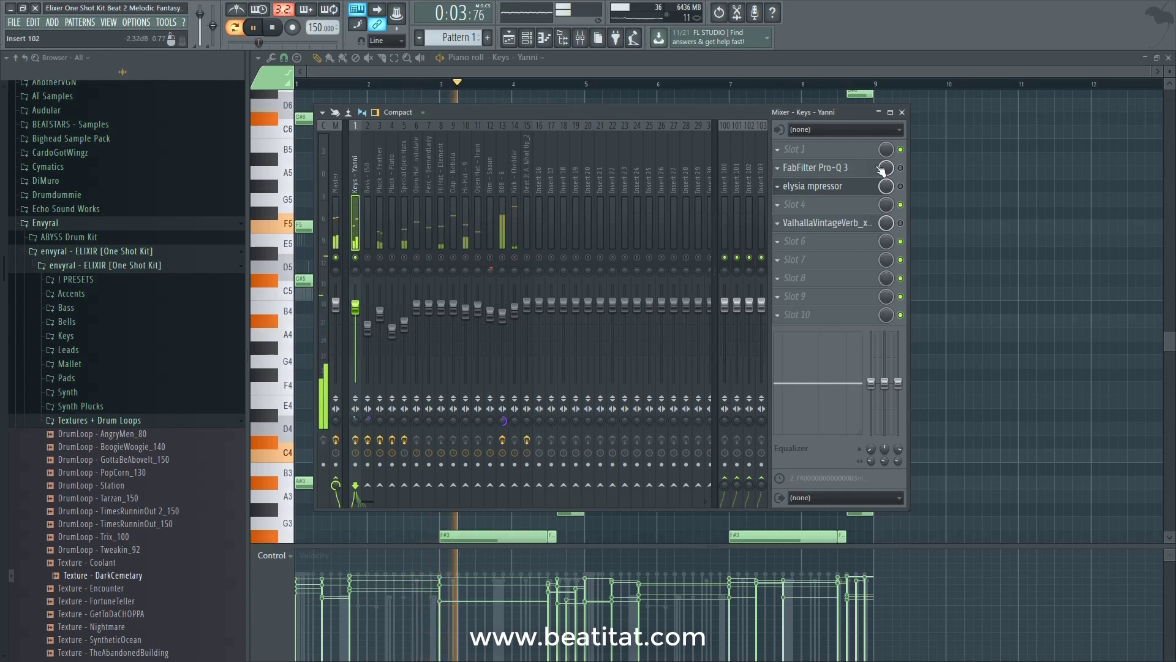
click(900, 168)
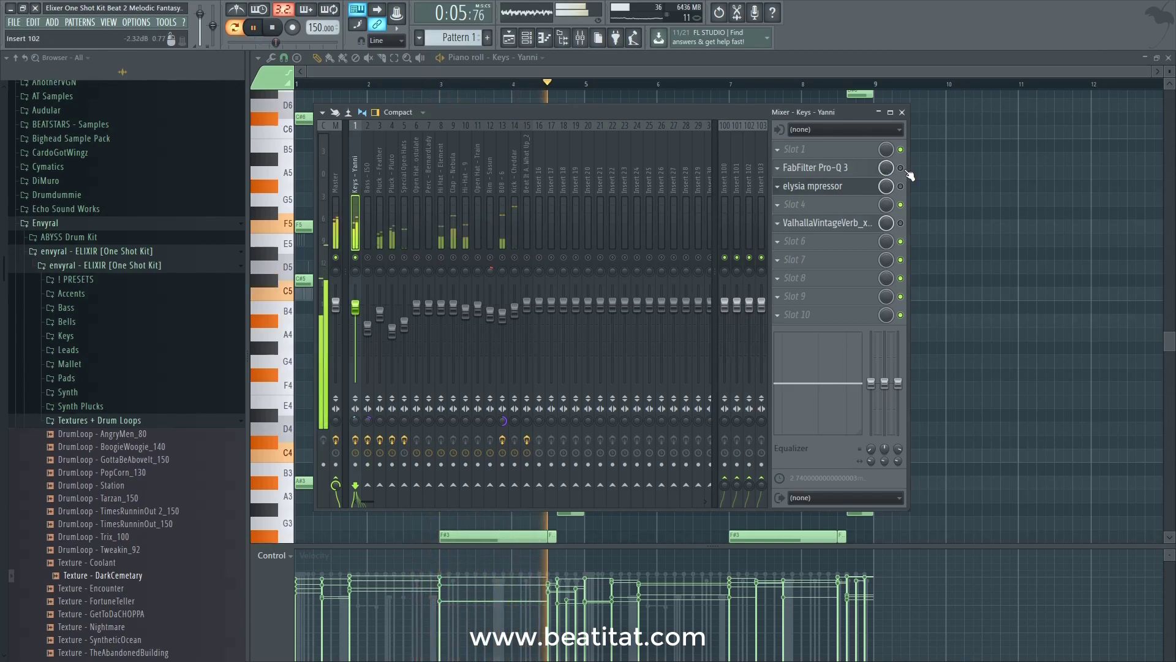
click(899, 186)
click(899, 223)
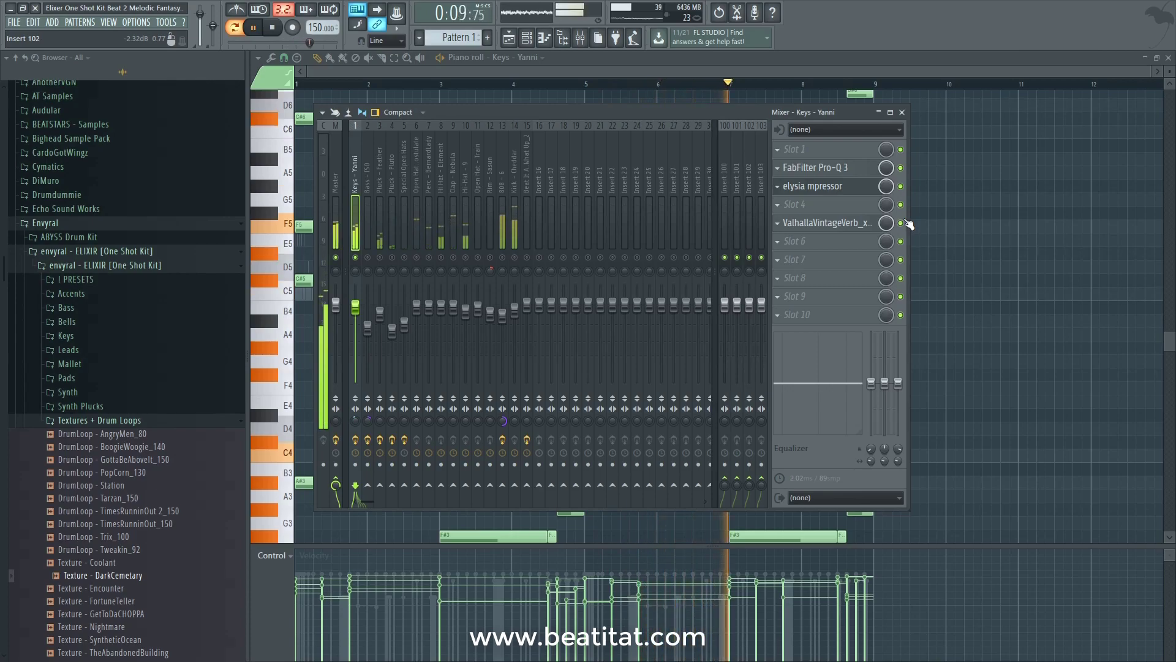
key(space)
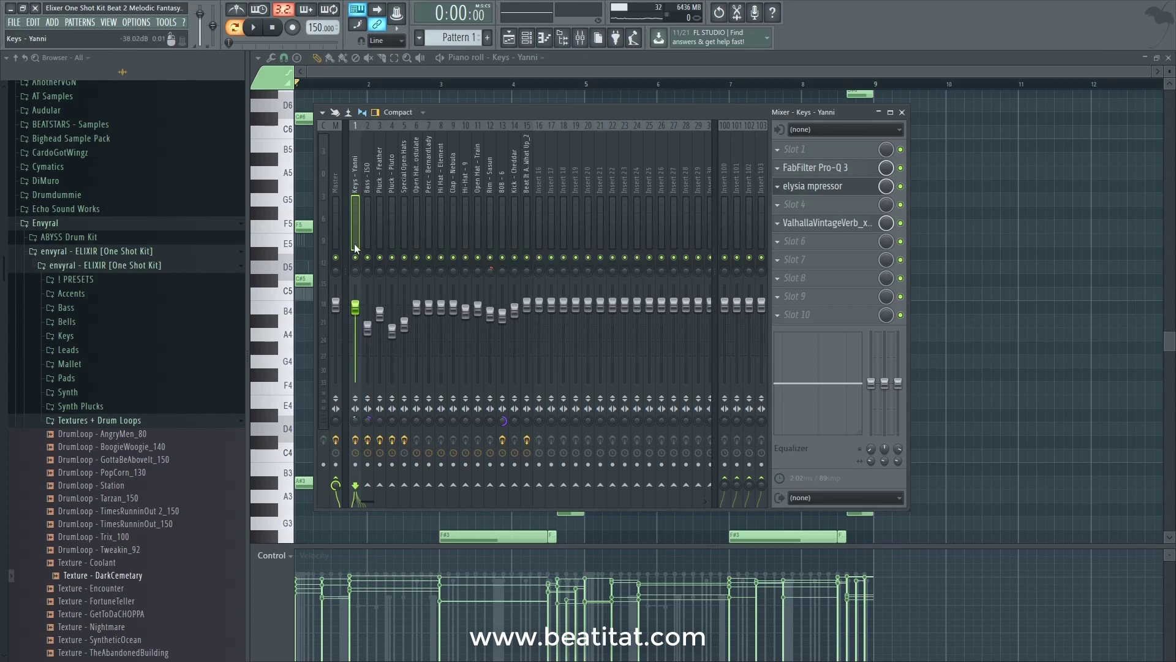
Audition the Bass - ISO, Pluck - Feather and Pluck - Pluto tracks in isolation, and restore all mixer tracks to audible.
click(369, 214)
key(space)
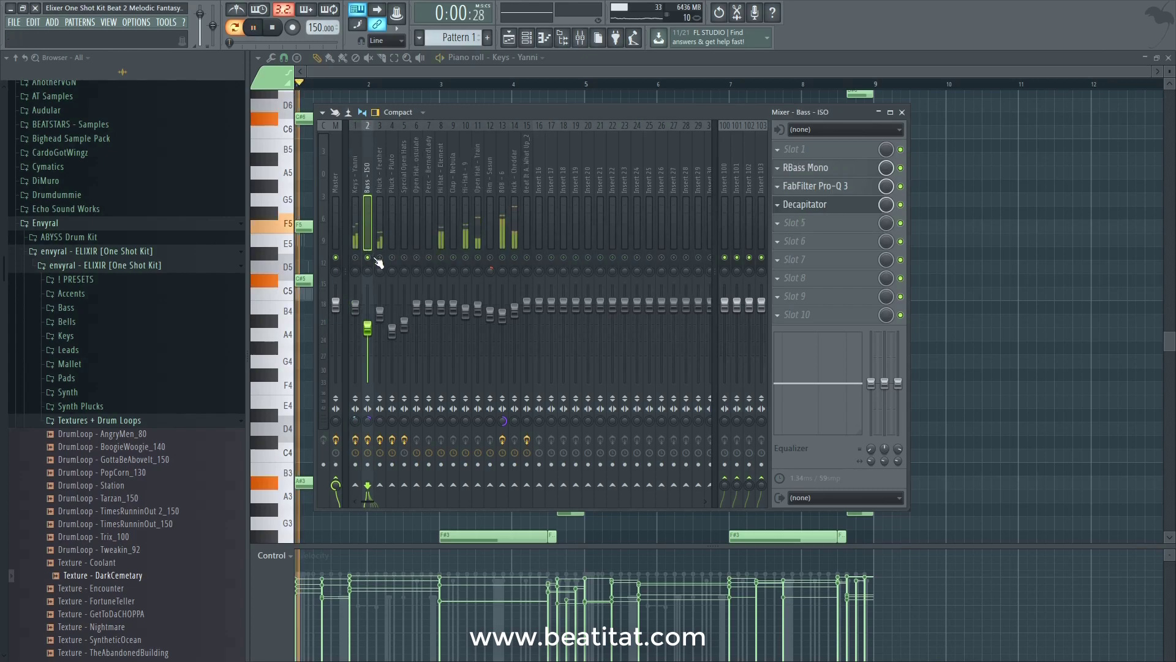
click(380, 228)
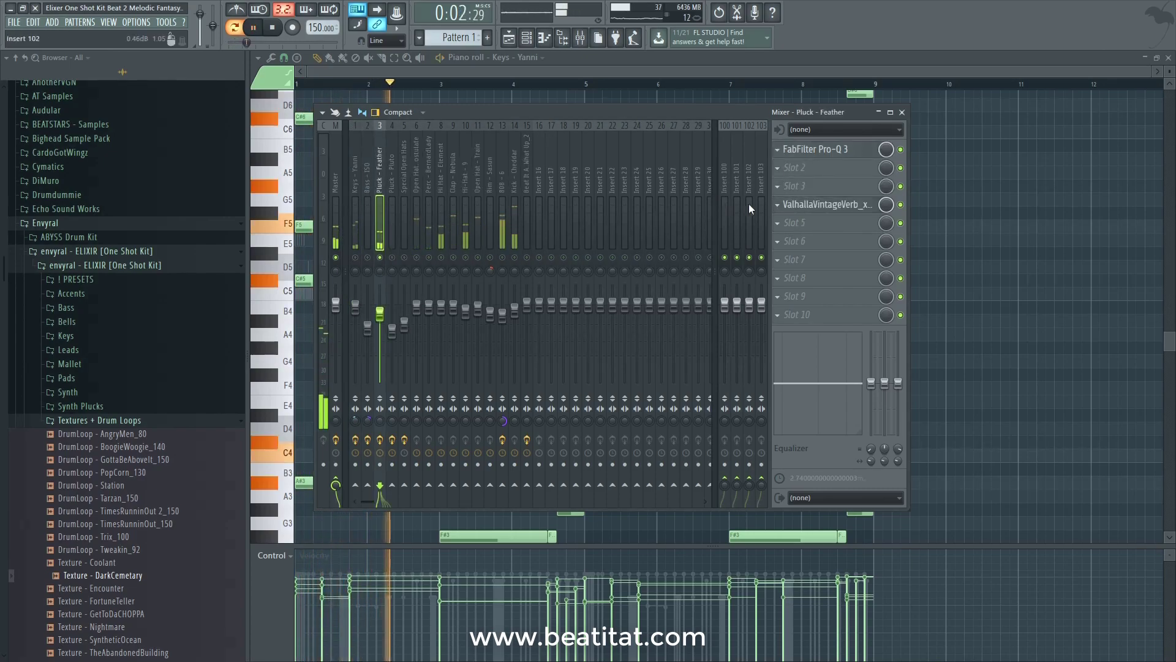
click(394, 242)
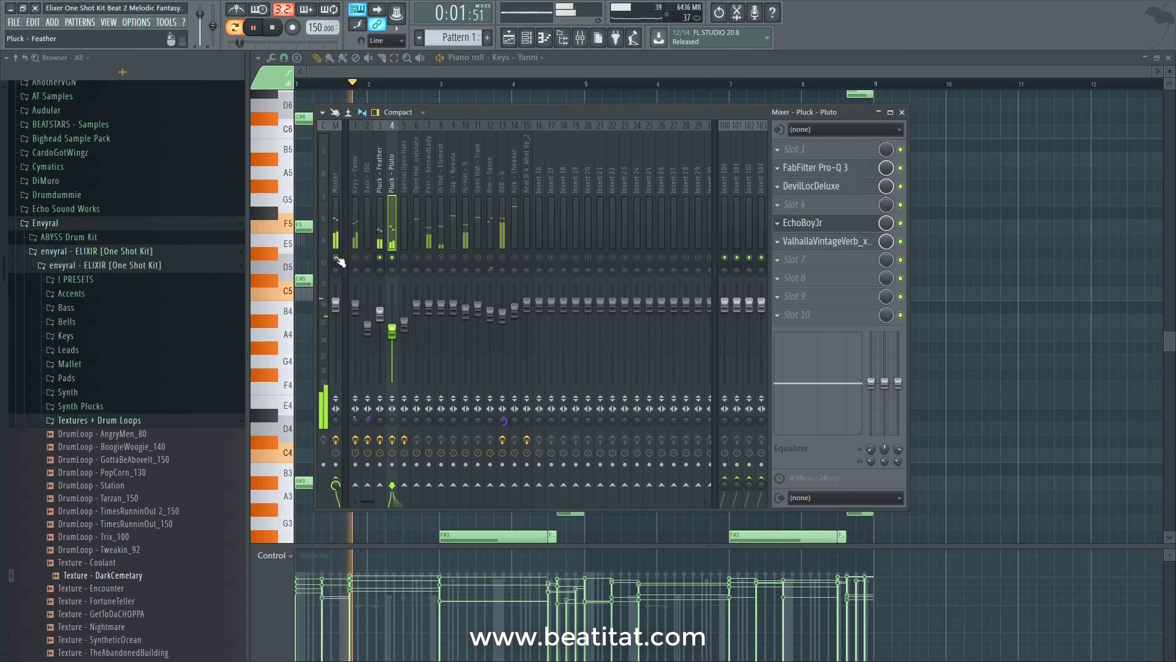
click(405, 221)
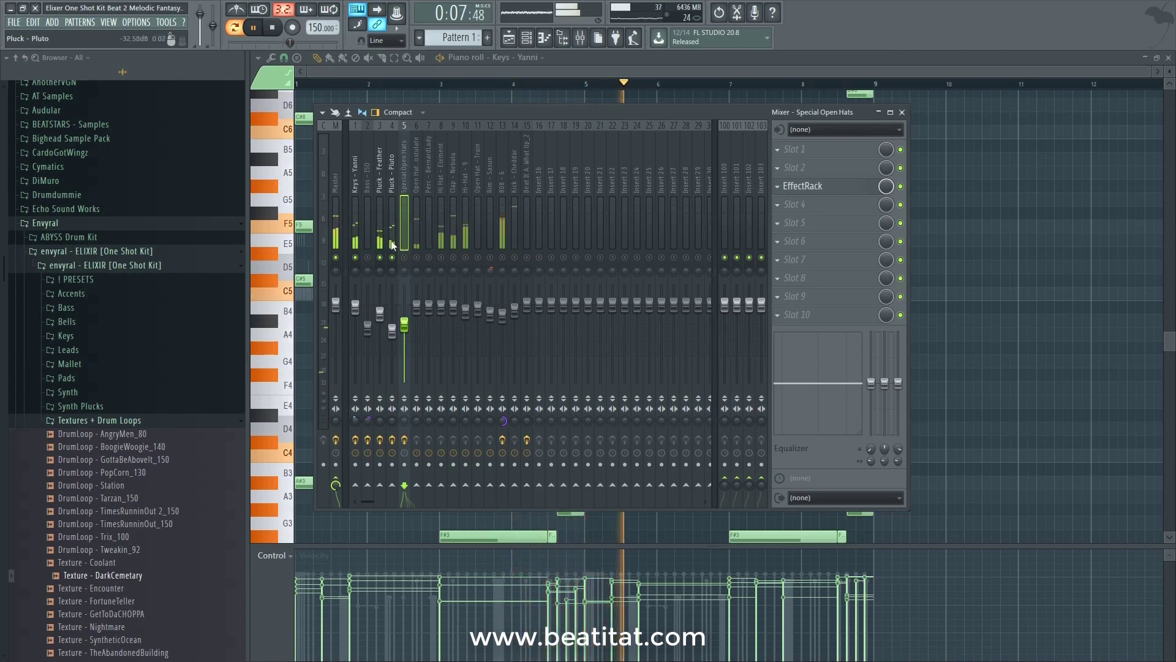
key(space)
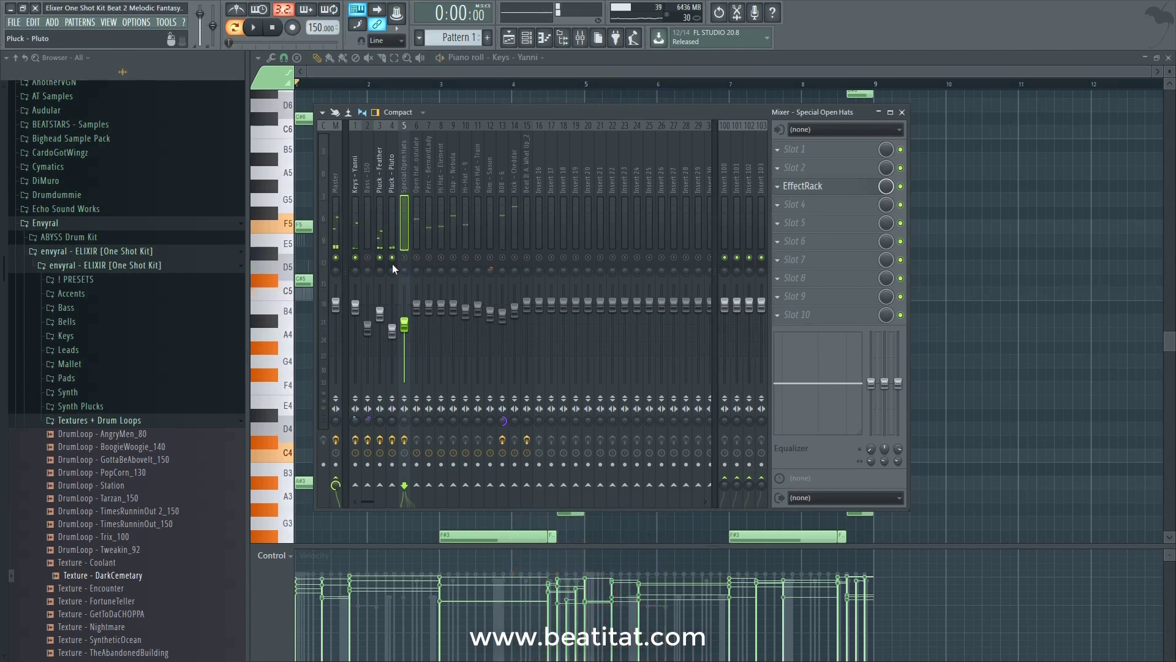
key(space)
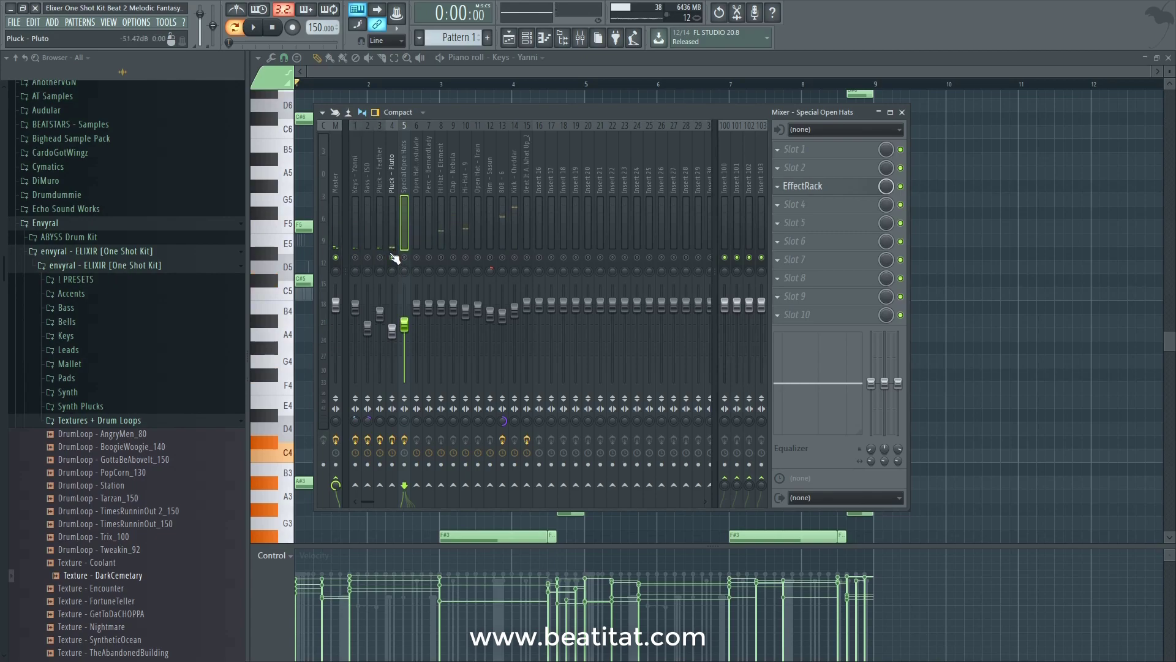
right_click(392, 257)
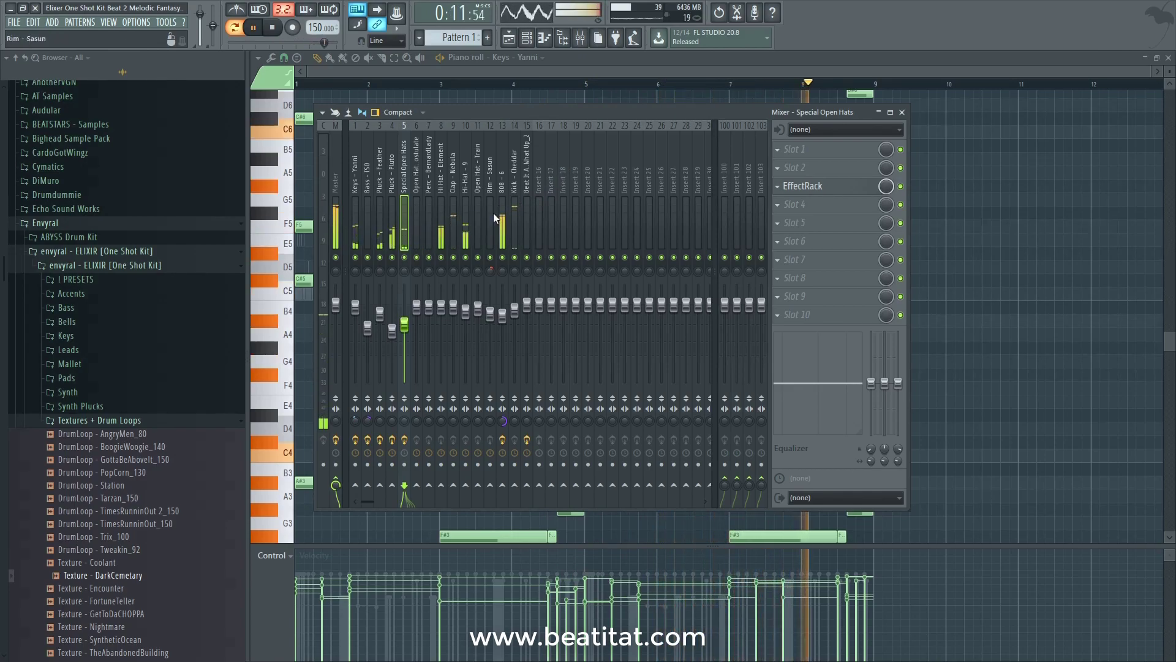
Watch the full Pattern 1 play in the channel rack, stop playback, and leave only the playlist arrangement open.
key(F9)
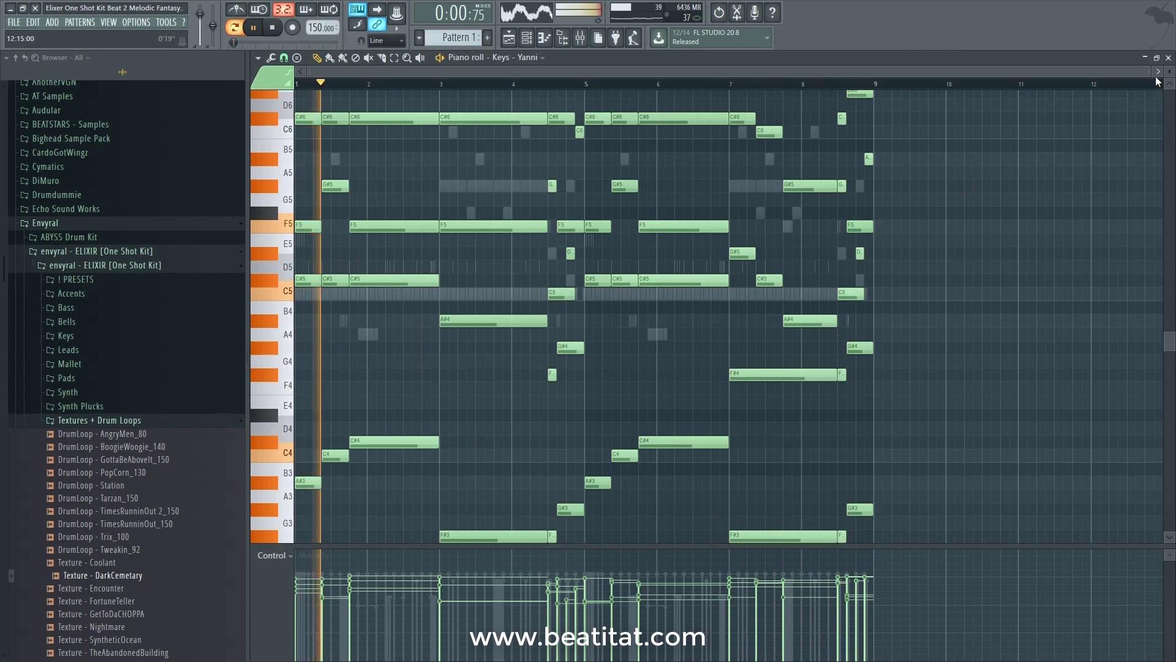
click(1168, 57)
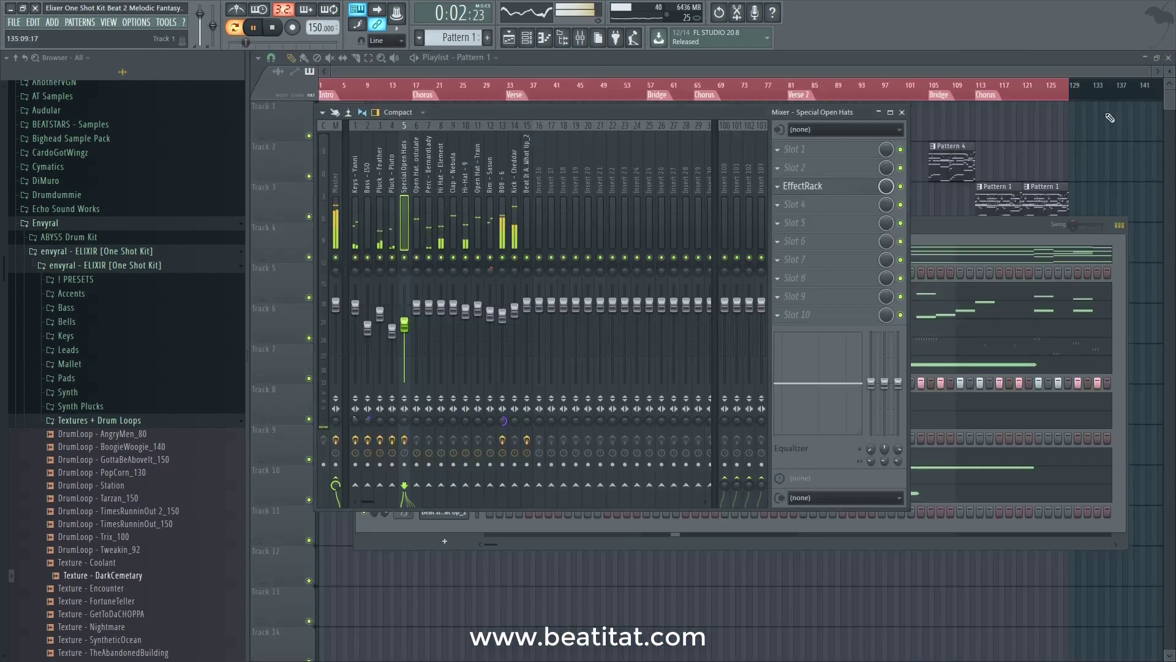
click(983, 229)
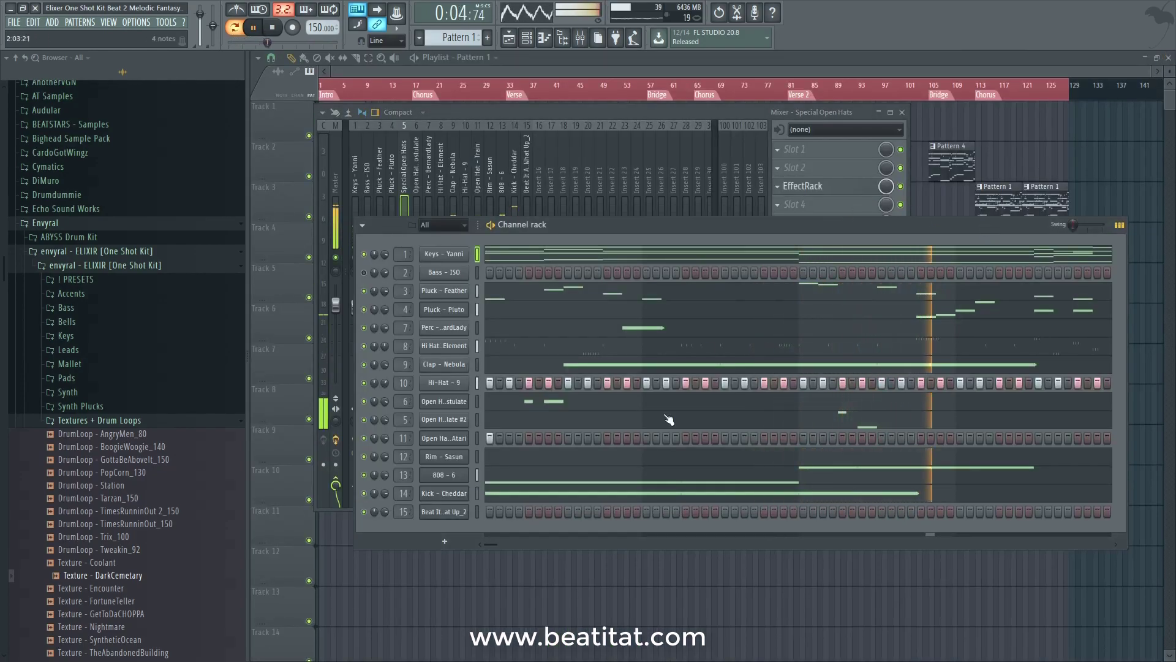
key(F12)
key(space)
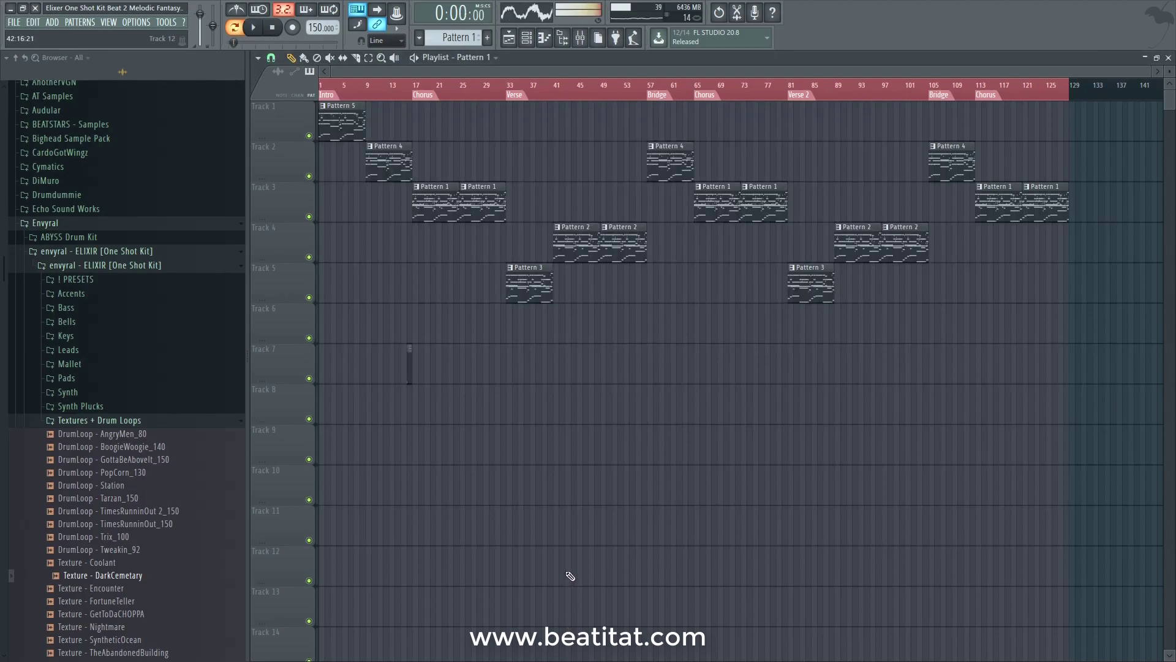
Collapse the Textures + Drum Loops folder in the sample browser.
click(165, 22)
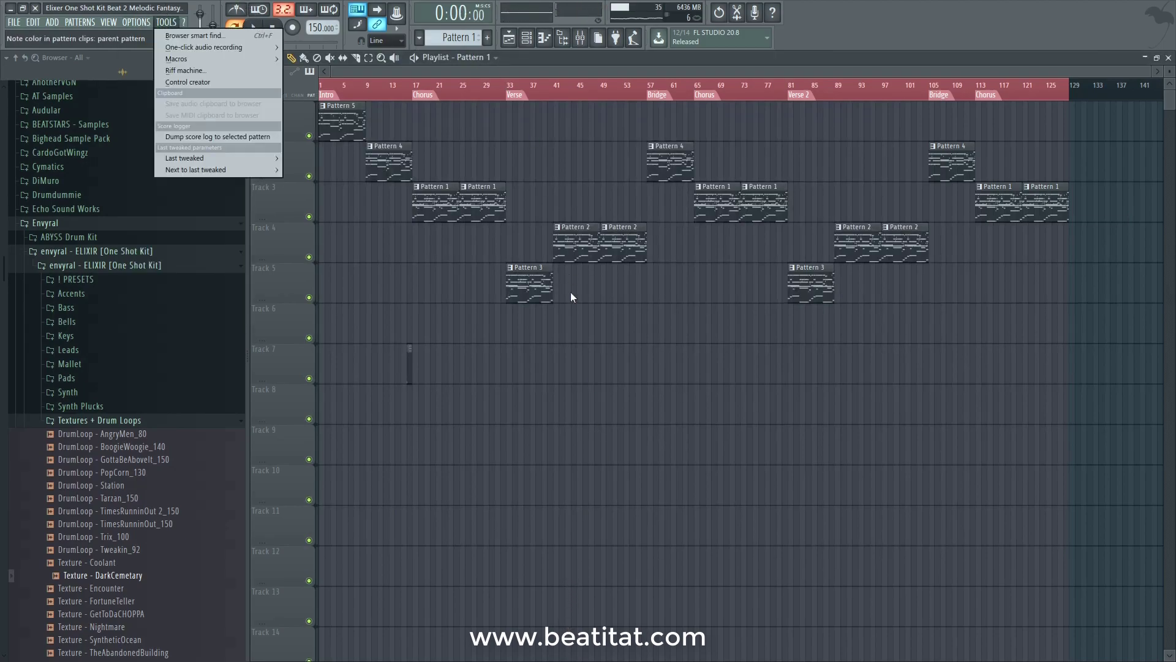
click(575, 313)
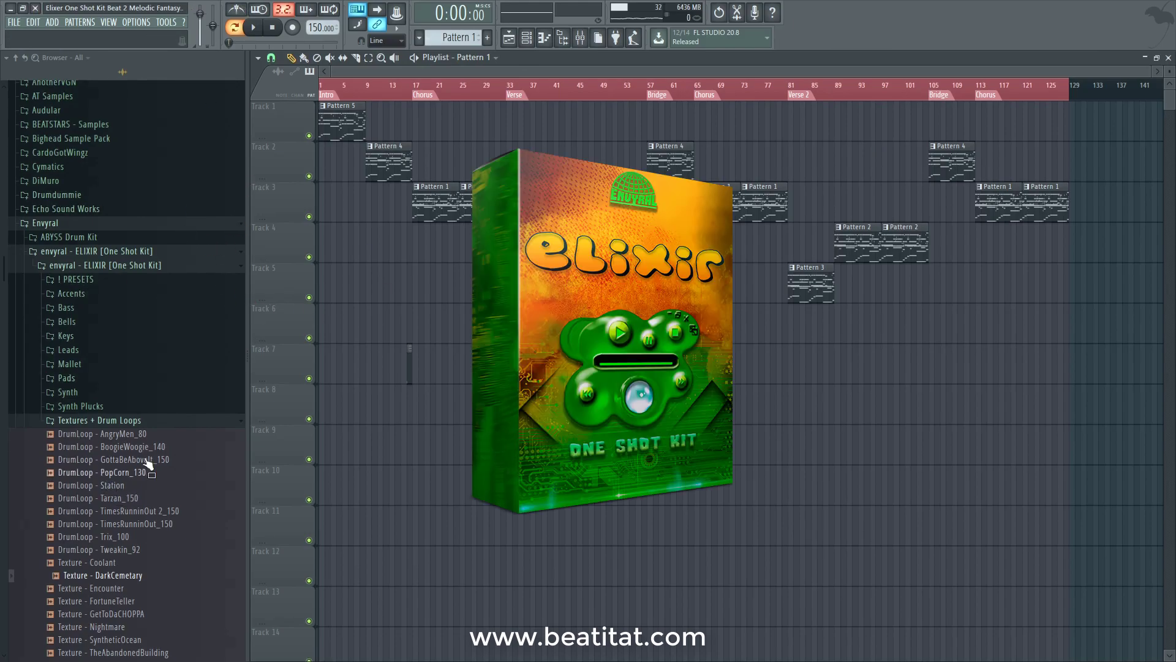
click(155, 422)
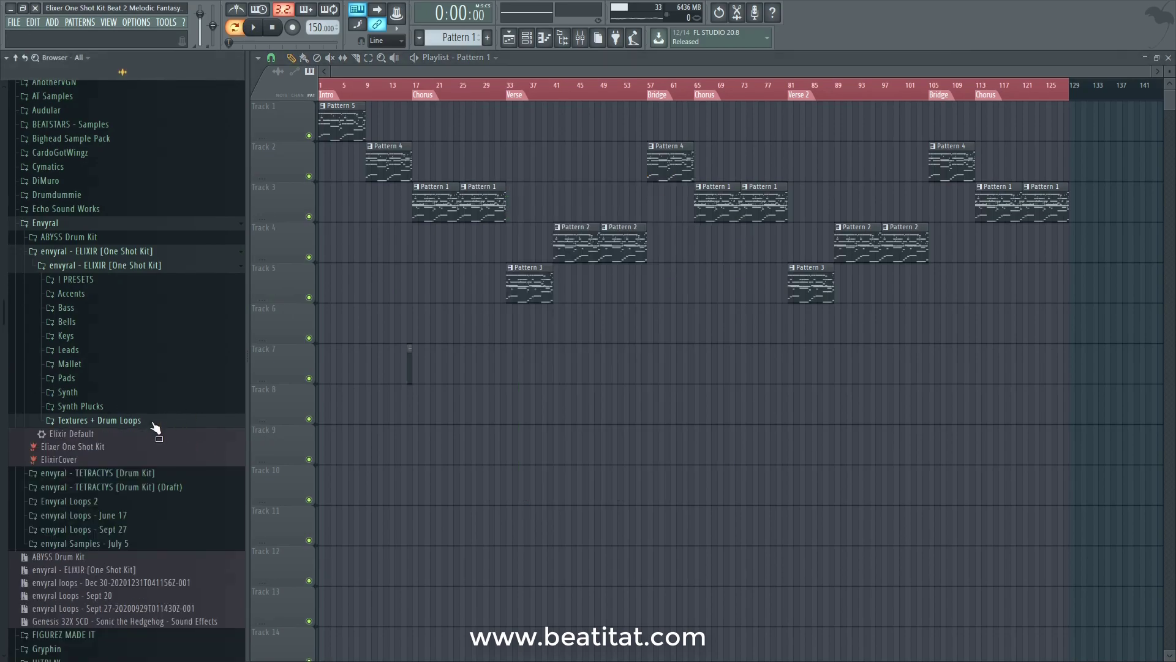